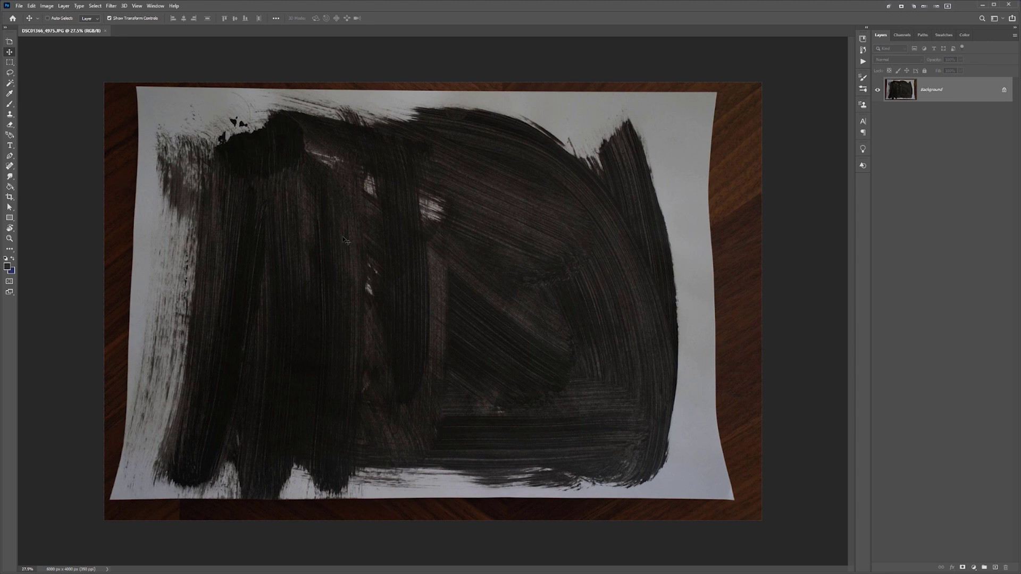
Convert the painted texture photo to Grayscale mode and check the brush strokes up close
click(45, 6)
mouse_move(65, 18)
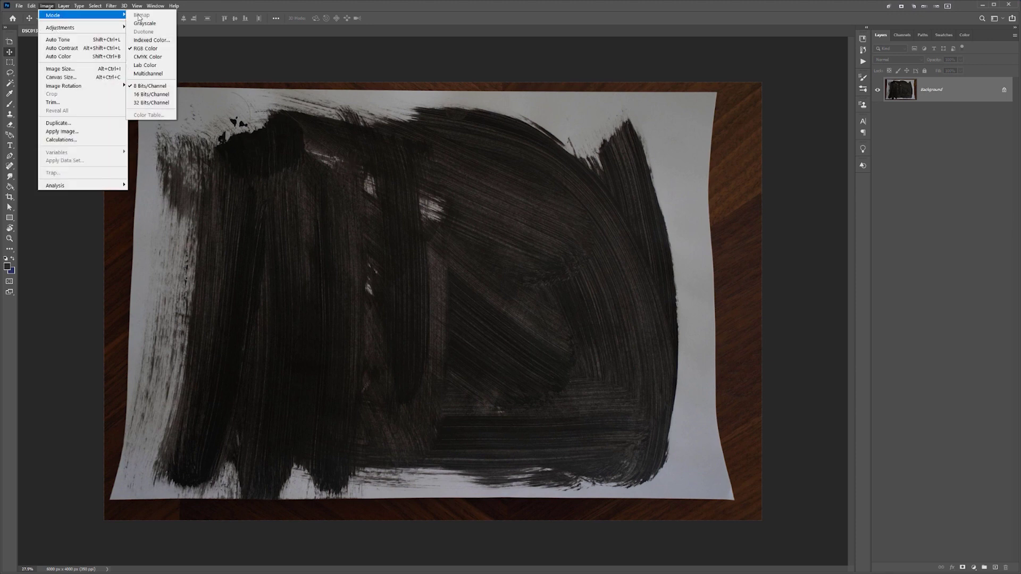
click(159, 23)
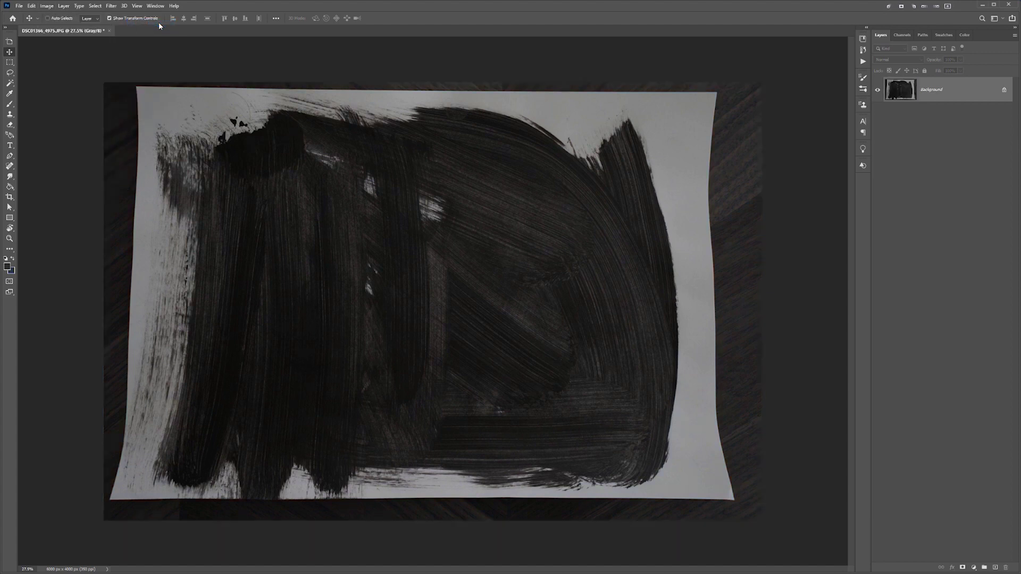
scroll(387, 201, up, 3)
scroll(387, 201, up, 4)
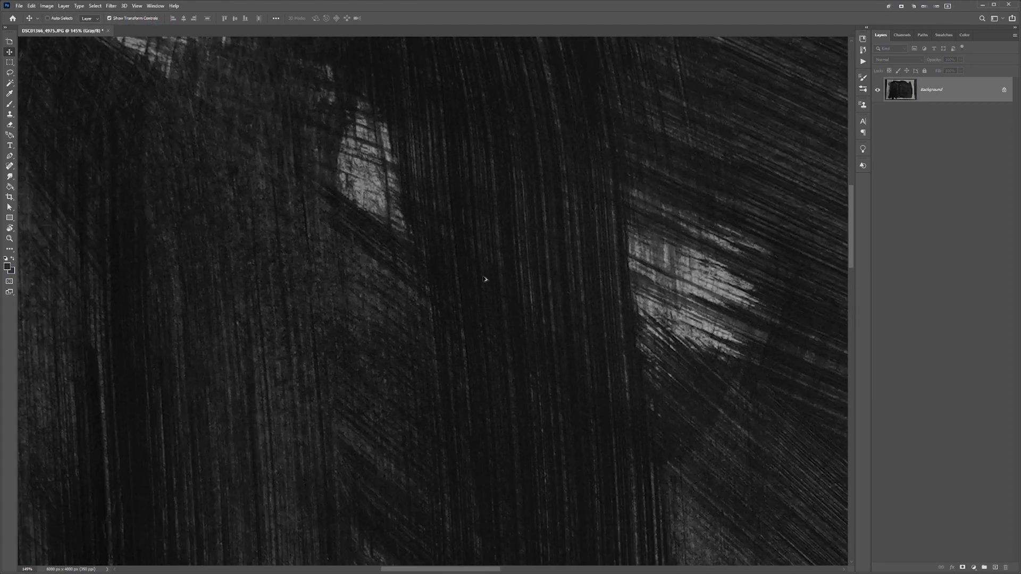
scroll(484, 279, down, 6)
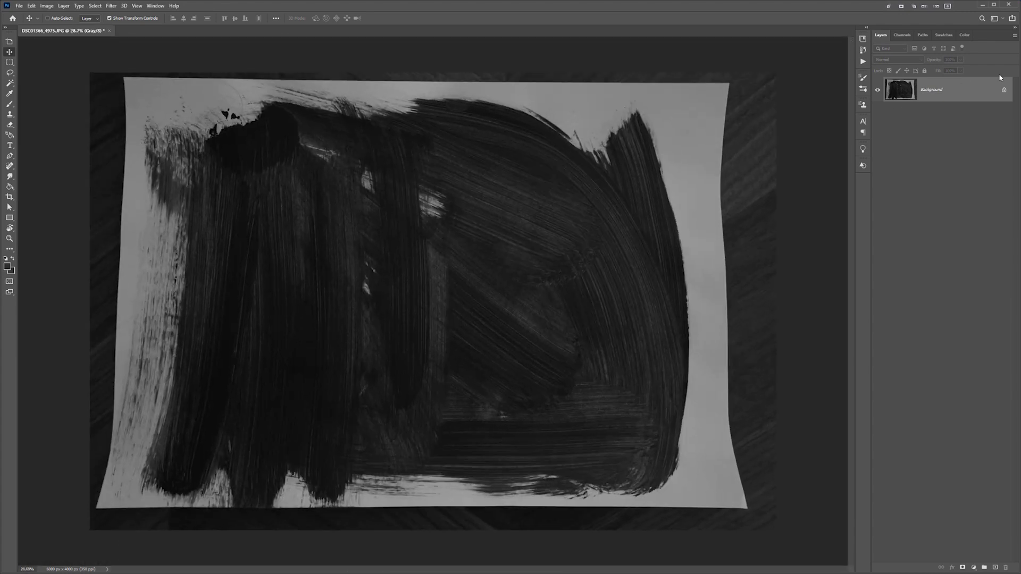
Crop the photo tightly around the black paint strokes, cutting off the wooden table and the paper's uneven edges
key(c)
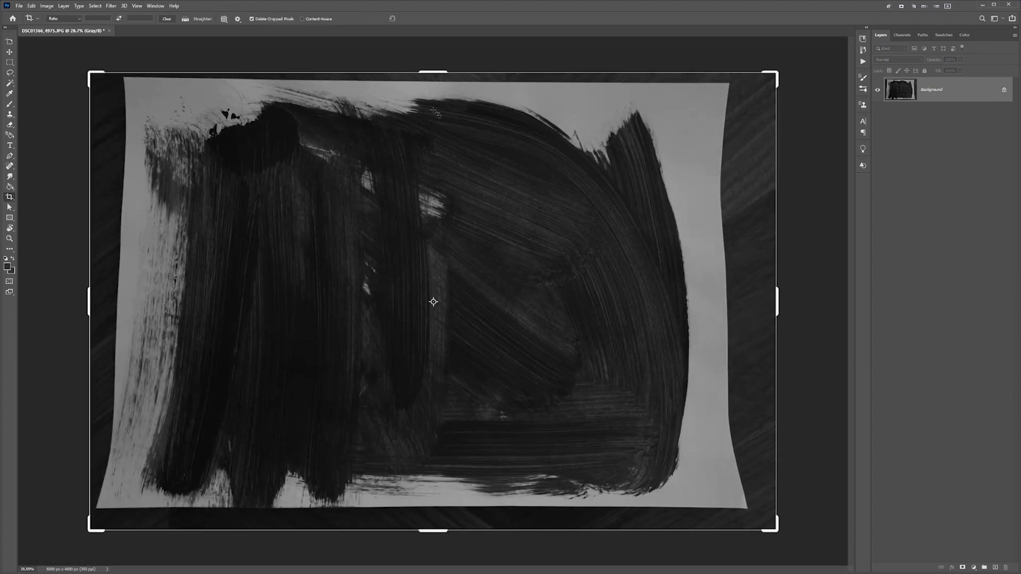
mouse_move(92, 75)
mouse_down()
mouse_move(116, 97)
mouse_move(101, 90)
mouse_up()
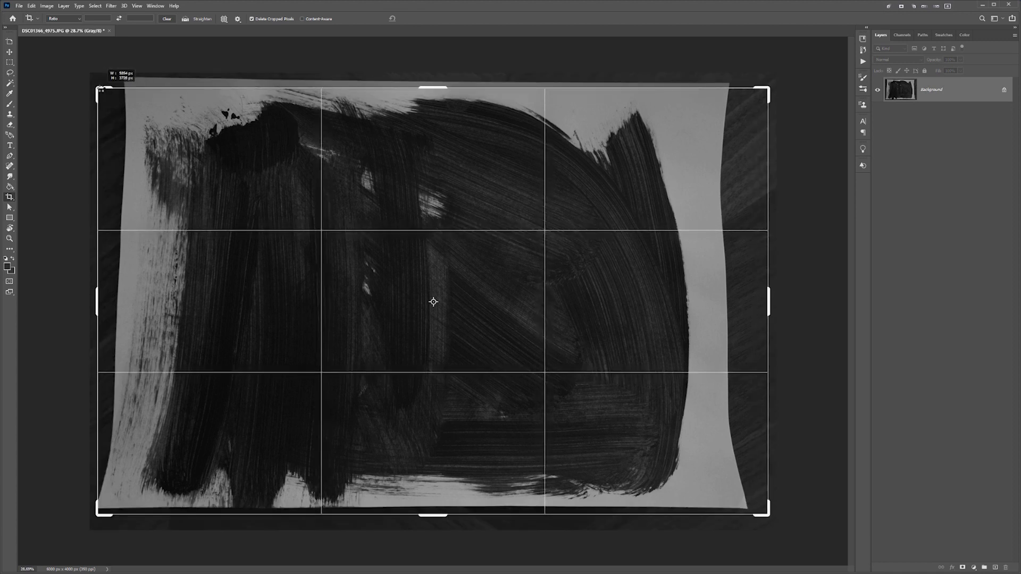
drag(97, 301, 137, 301)
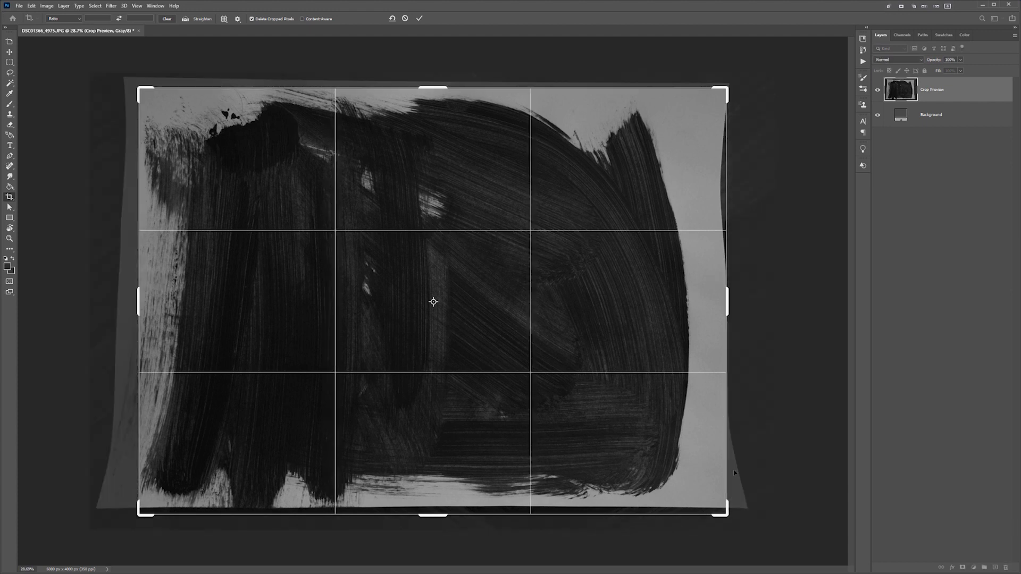
drag(445, 509, 447, 503)
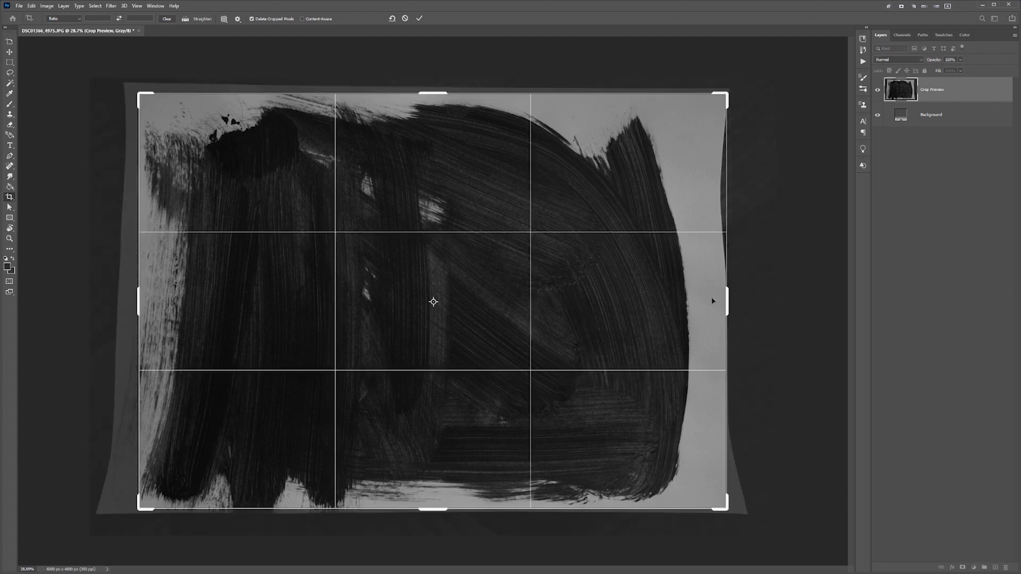
drag(723, 297, 716, 296)
key(Return)
scroll(629, 268, down, 5)
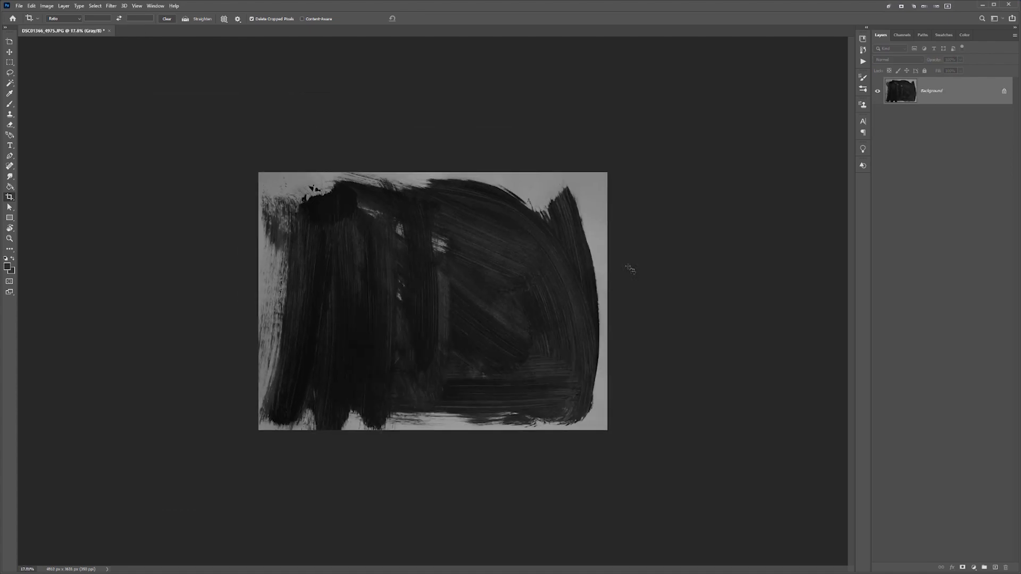
scroll(300, 270, up, 7)
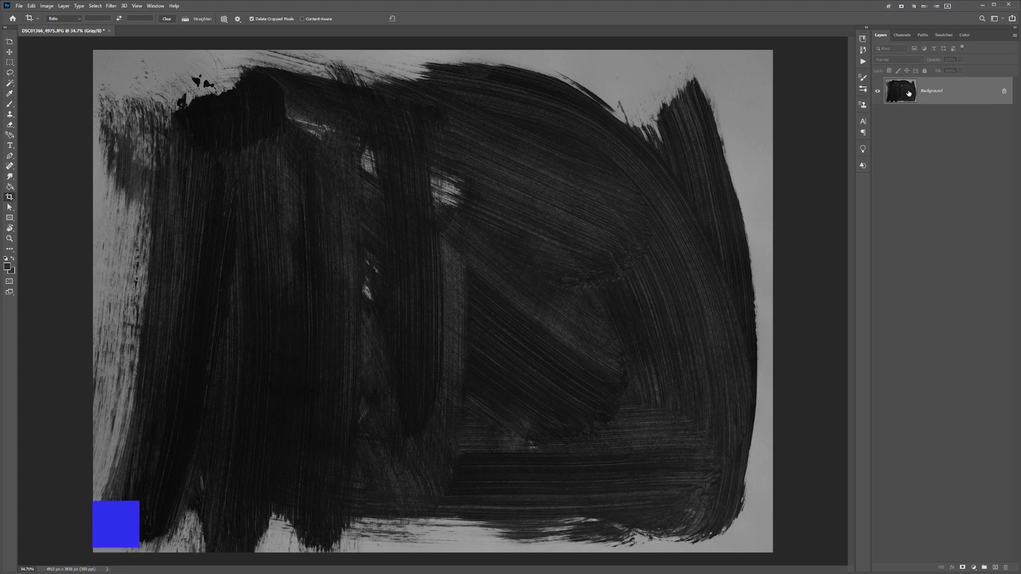
Apply a Levels adjustment with input levels 24, 9.99 and 26 to turn the strokes into high-contrast black and white
key(ctrl+l)
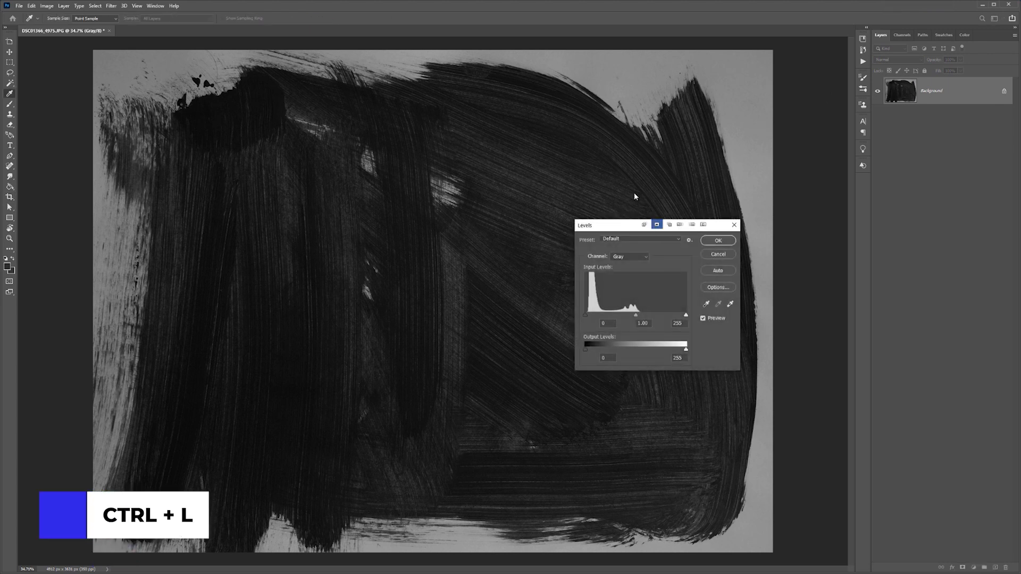
drag(613, 228, 542, 203)
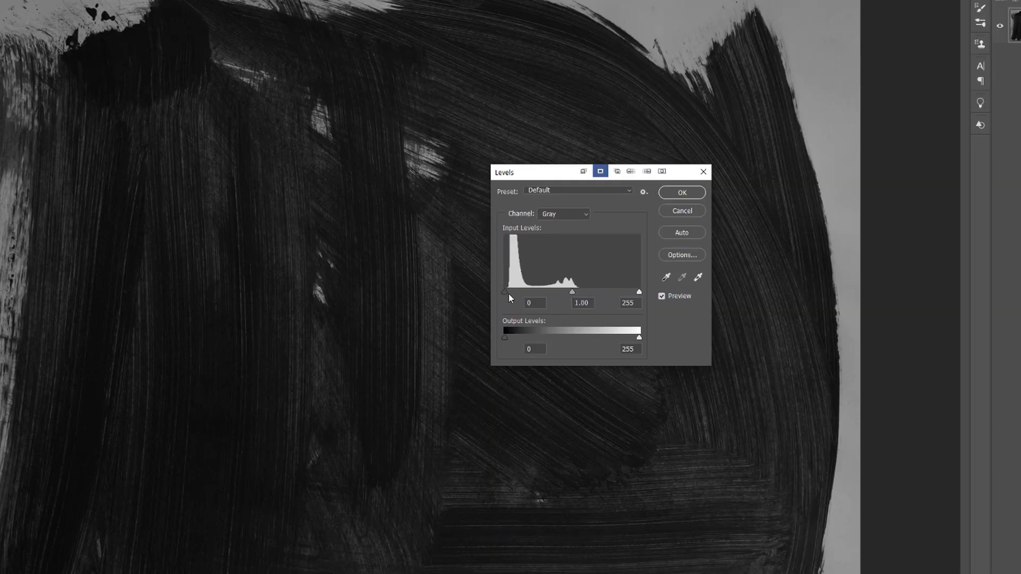
mouse_move(506, 294)
mouse_down()
mouse_move(530, 294)
mouse_move(506, 292)
mouse_up()
drag(573, 292, 536, 295)
drag(637, 292, 516, 293)
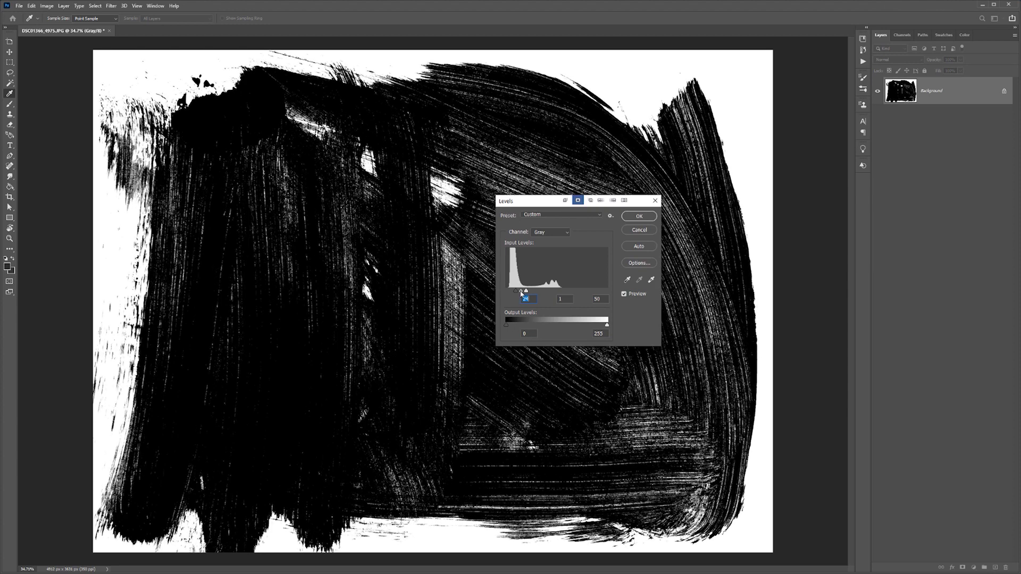
drag(521, 292, 523, 293)
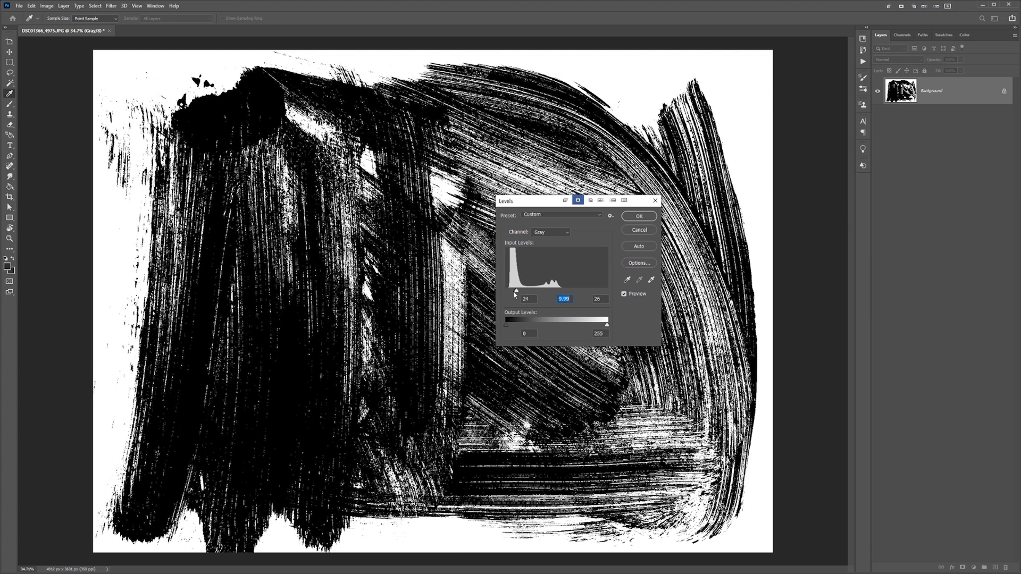
key(Tab)
drag(556, 200, 652, 199)
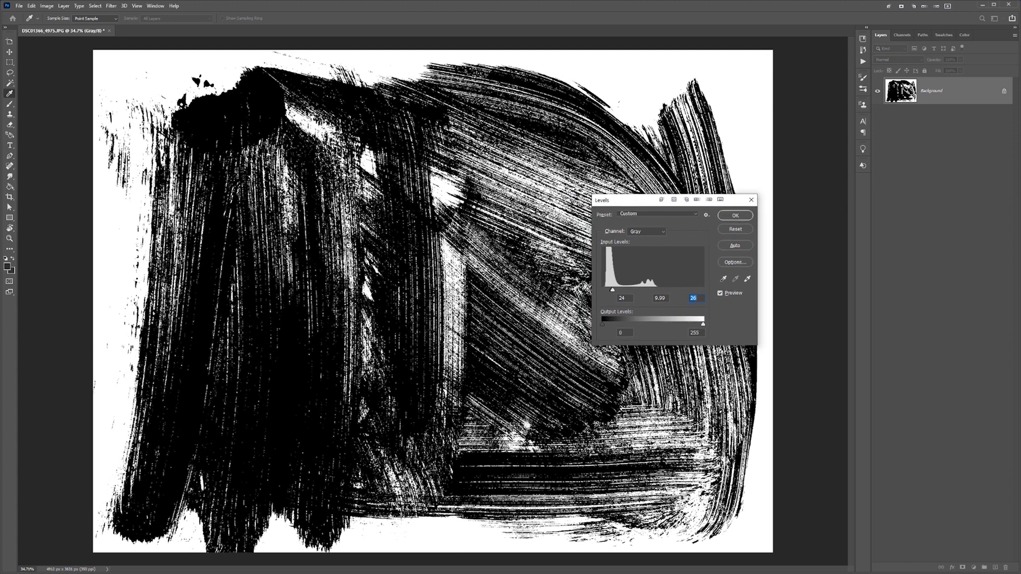
click(735, 215)
Examine the texture at pixel level for remaining gray pixels between the black strokes
key(c)
scroll(486, 202, up, 6)
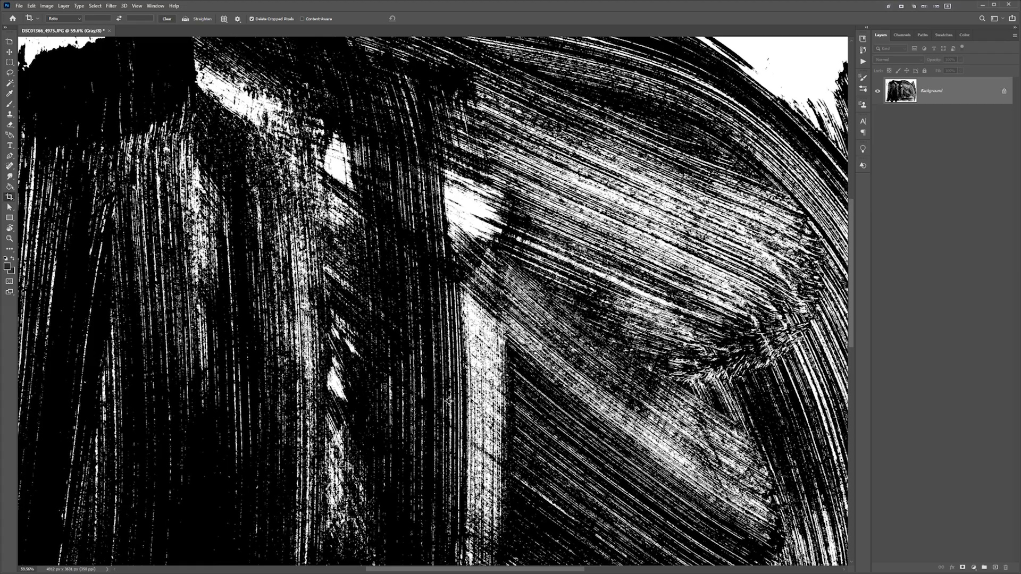
scroll(493, 206, up, 10)
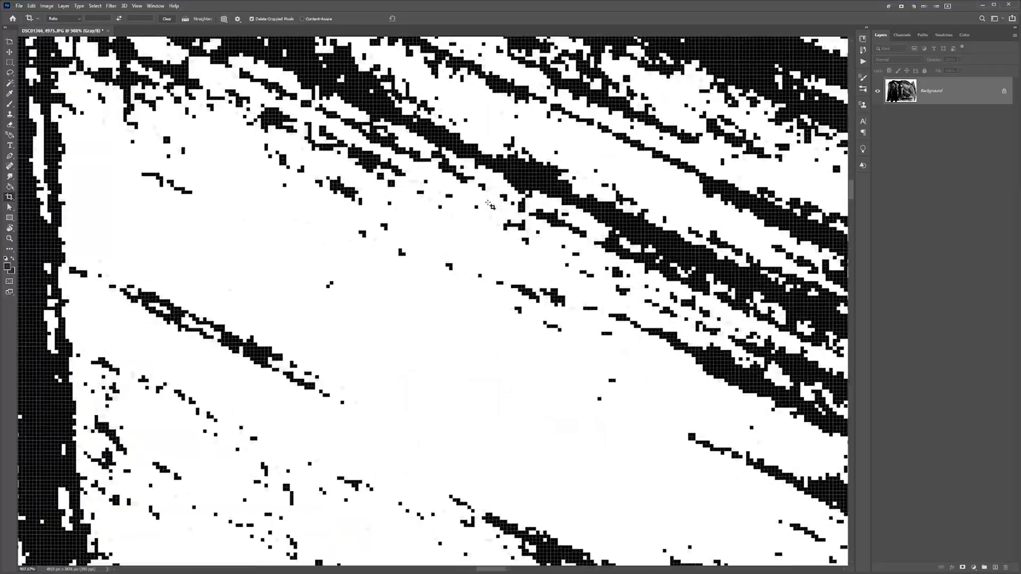
scroll(495, 183, up, 4)
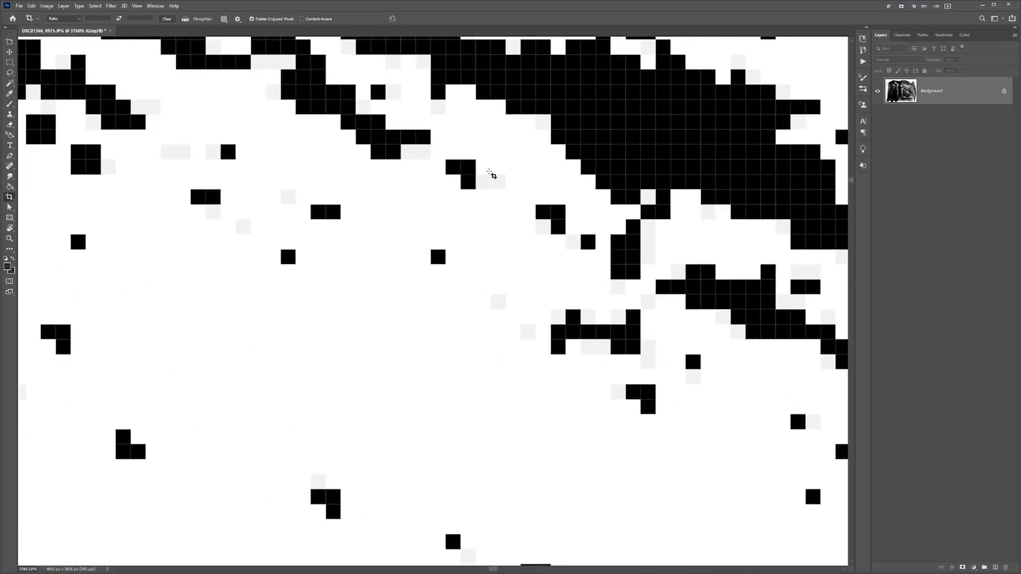
scroll(358, 182, down, 20)
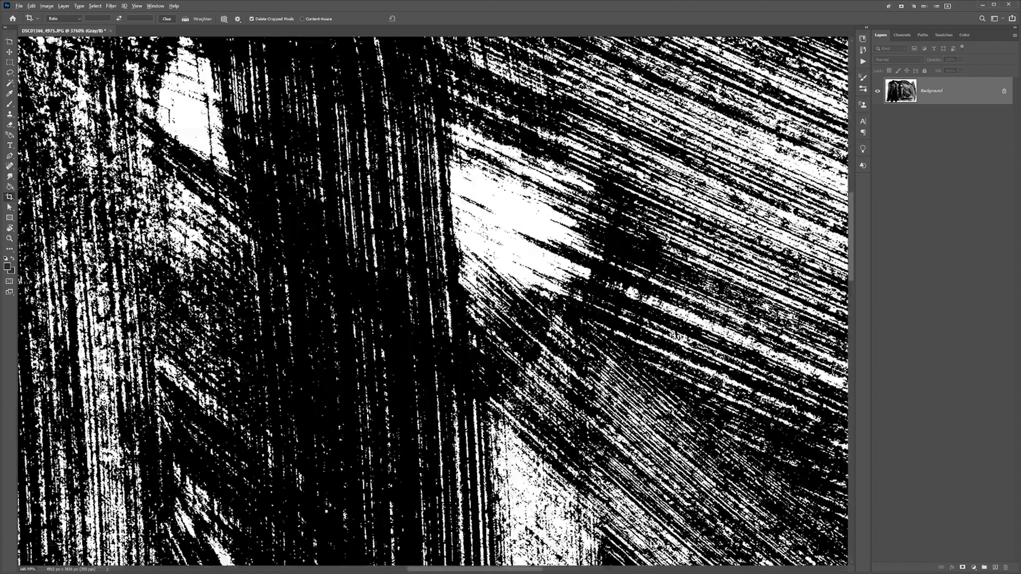
scroll(510, 134, up, 3)
key(v)
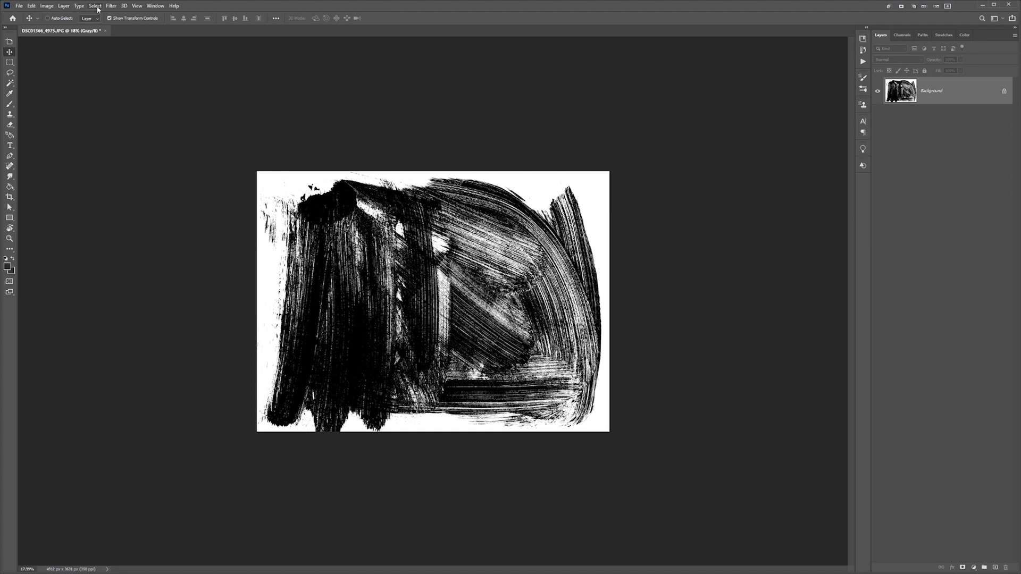
Convert the image to Bitmap mode with an output of 350 pixels/inch, using the Diffusion Dither method
click(47, 6)
mouse_move(60, 16)
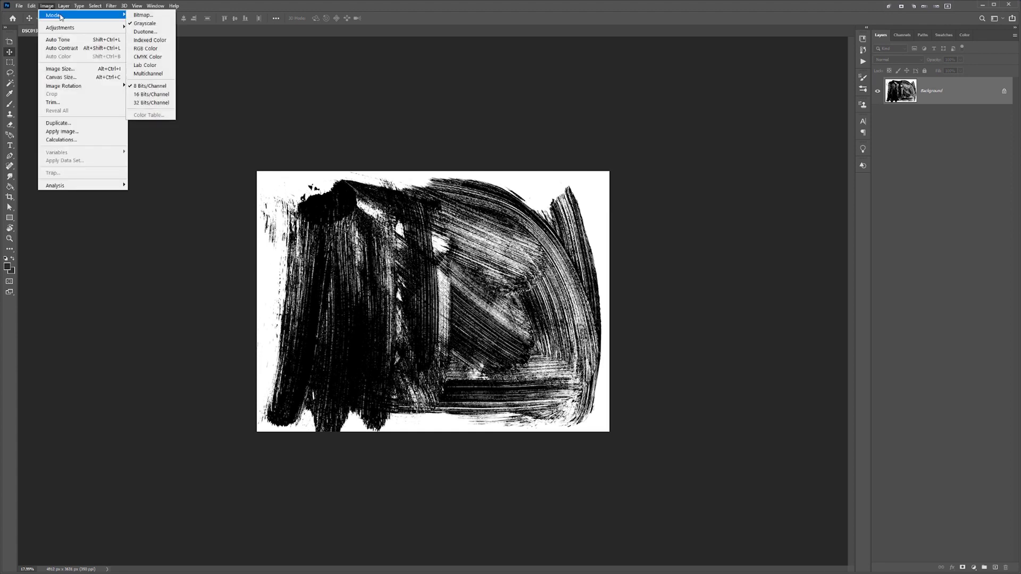
click(142, 15)
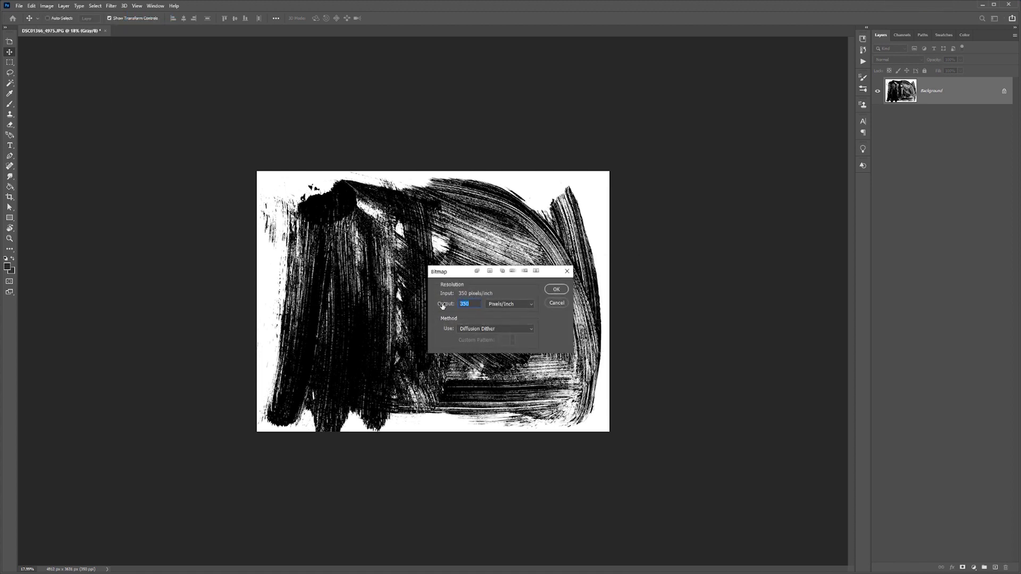
click(517, 307)
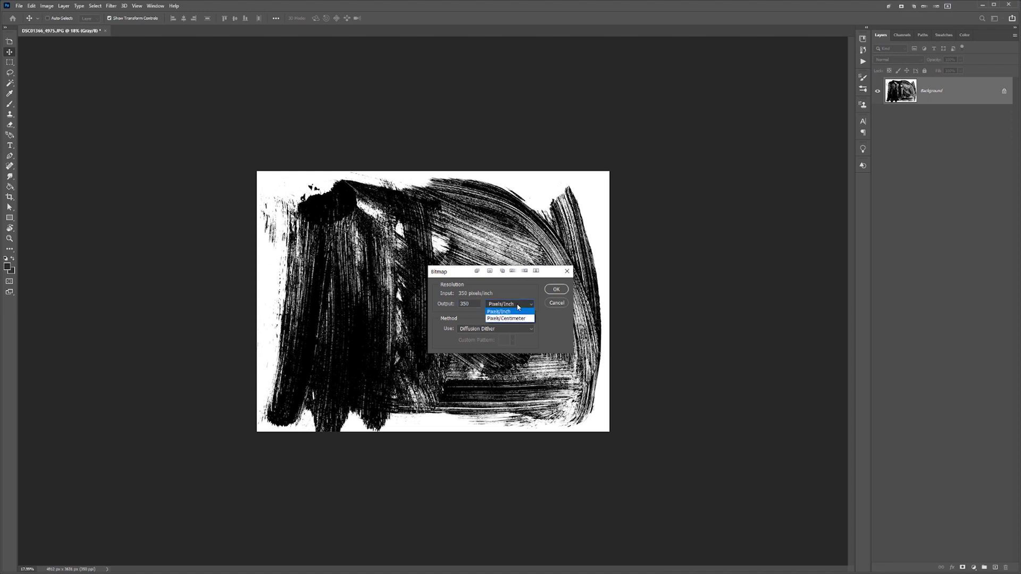
click(517, 306)
click(493, 329)
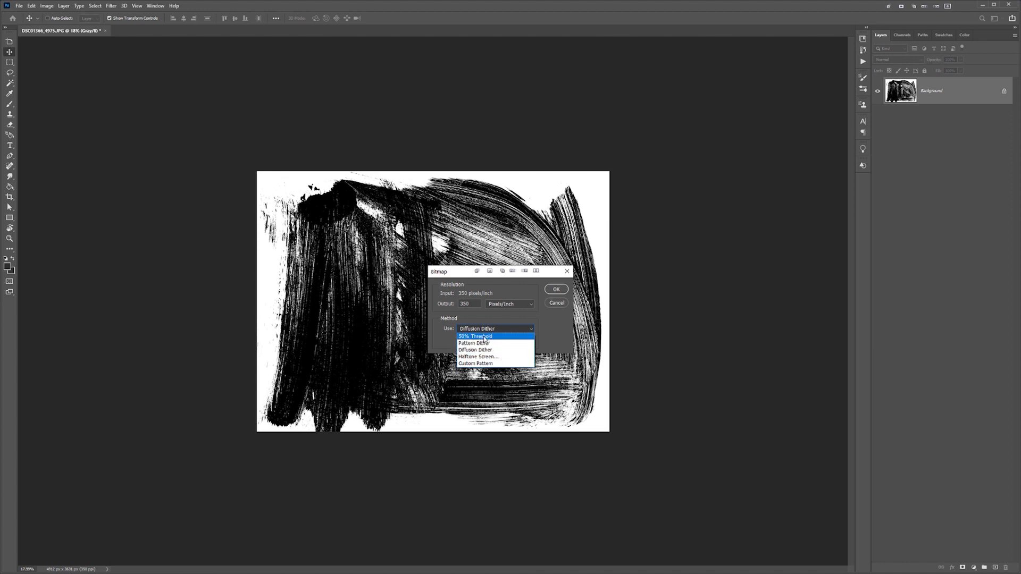
click(530, 327)
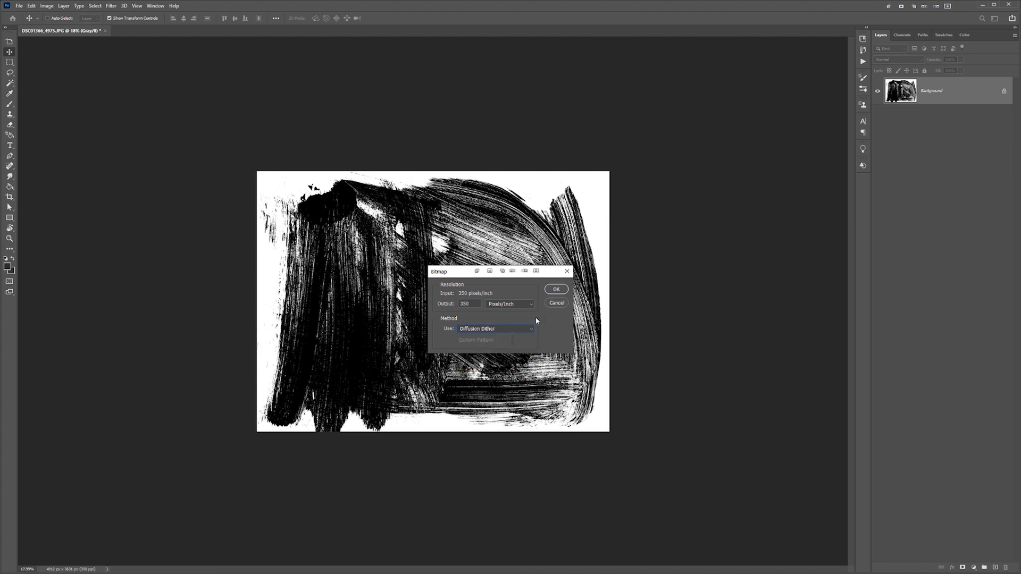
click(555, 291)
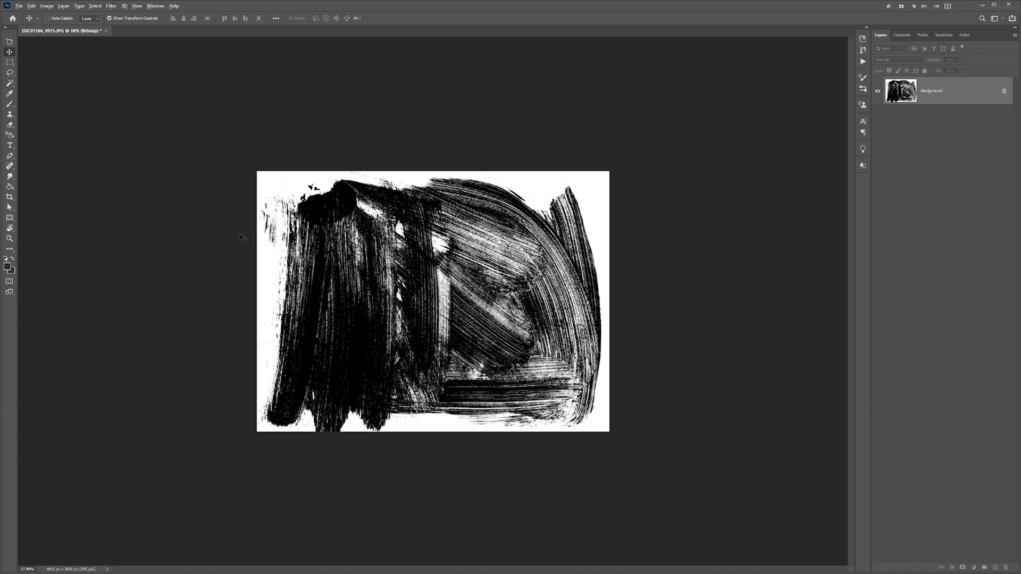
Save the bitmap as a TIFF file named Texture 01, with no image compression, interleaved pixel order and IBM PC byte order
scroll(244, 236, up, 2)
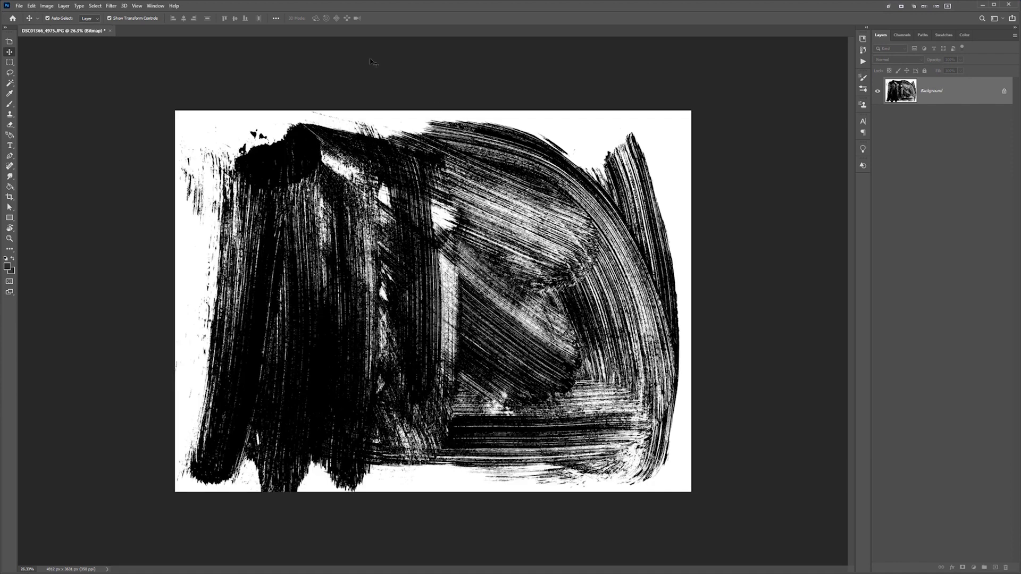
click(19, 6)
click(53, 110)
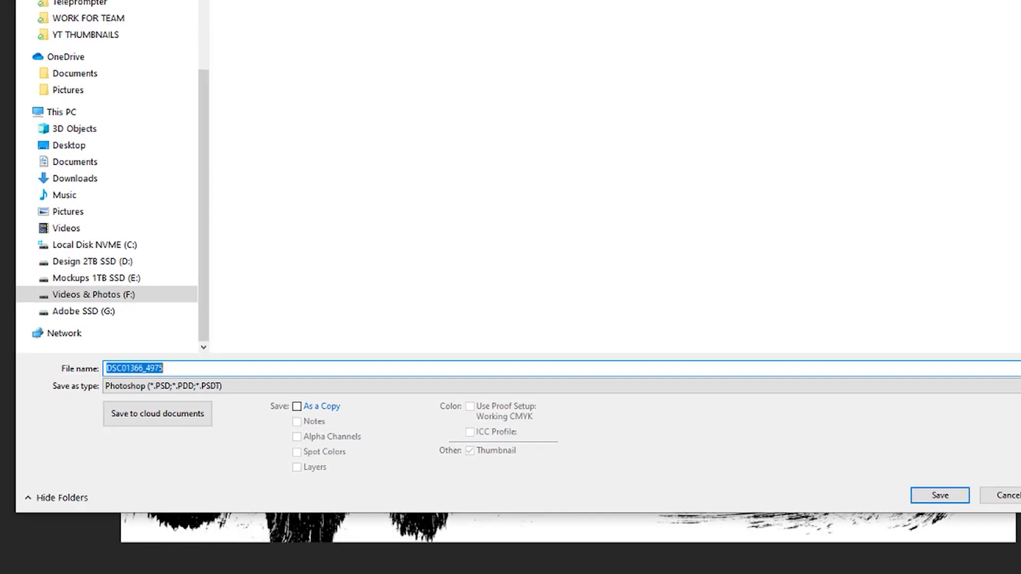
click(219, 389)
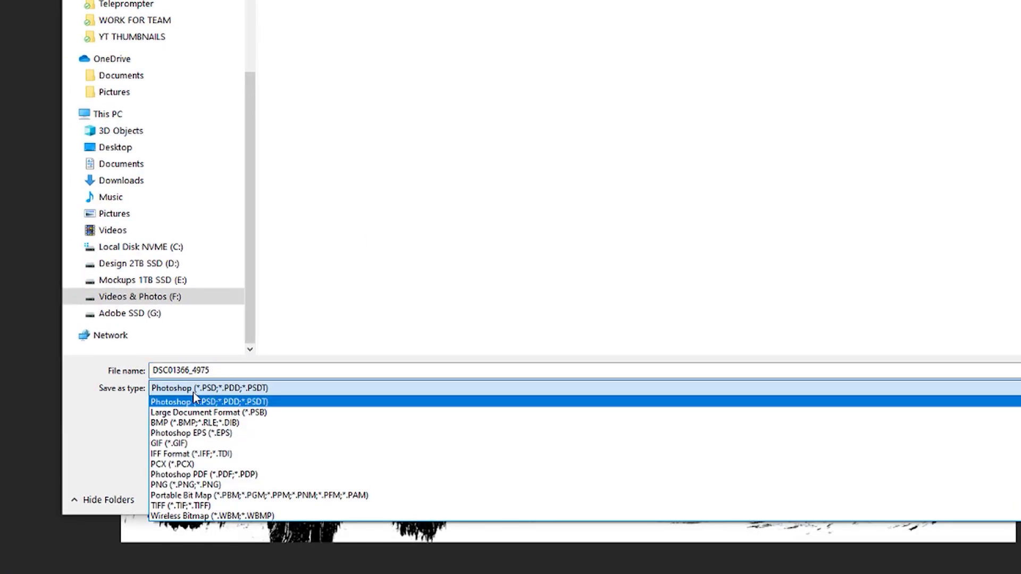
click(206, 506)
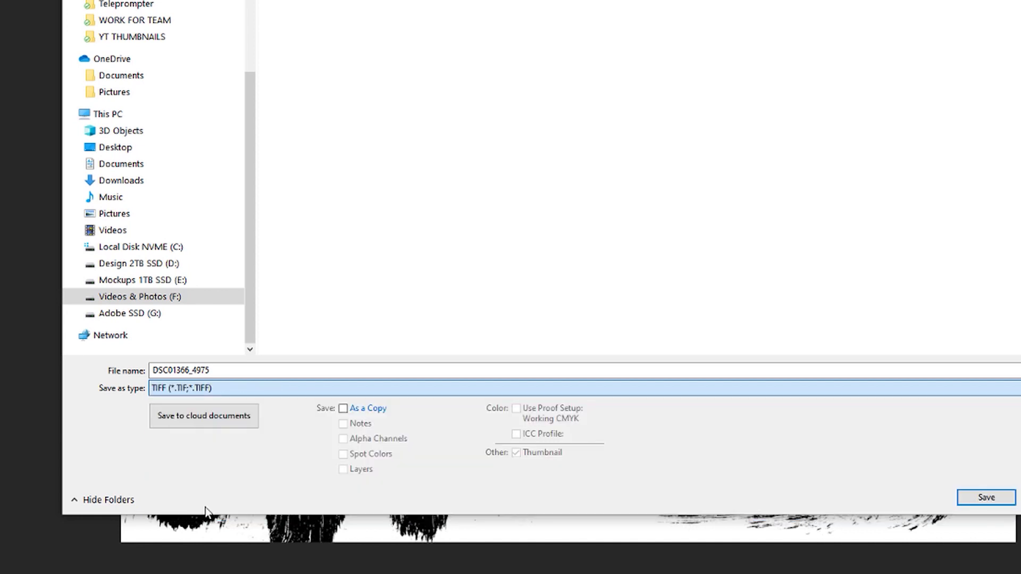
click(267, 370)
text(Texture 01)
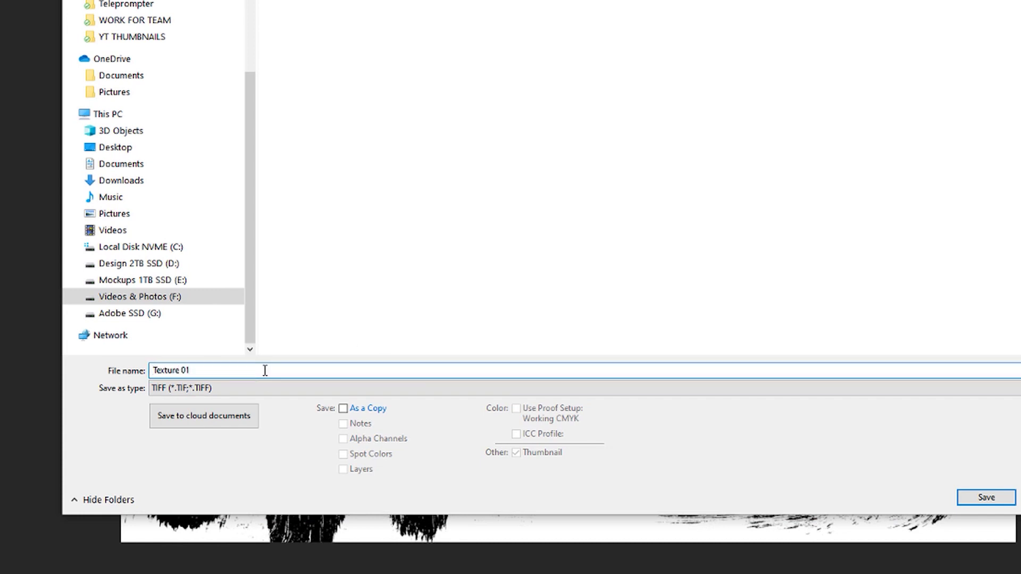
click(989, 498)
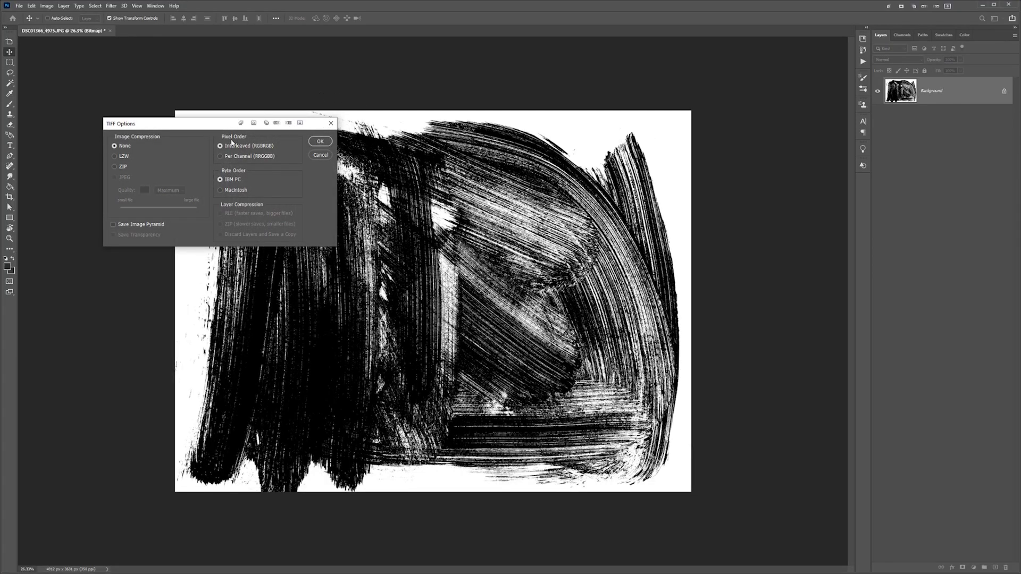
click(319, 142)
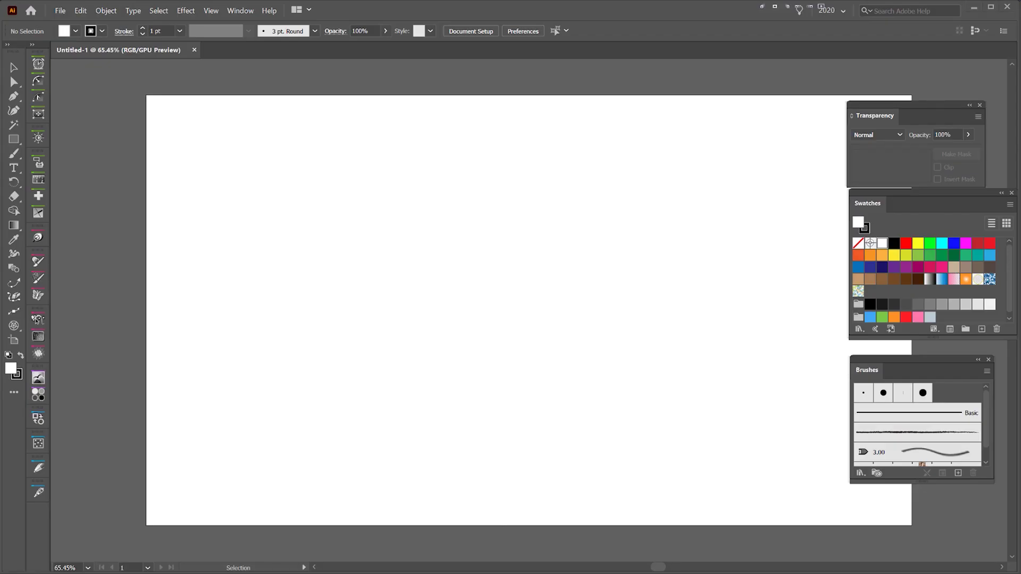
Switch to Illustrator and place the Texture 01 file from the Paint Textures folder over the artboard's upper-left area
key(alt+Tab)
mouse_move(863, 222)
mouse_down()
mouse_move(355, 196)
mouse_move(319, 229)
mouse_move(312, 221)
mouse_up()
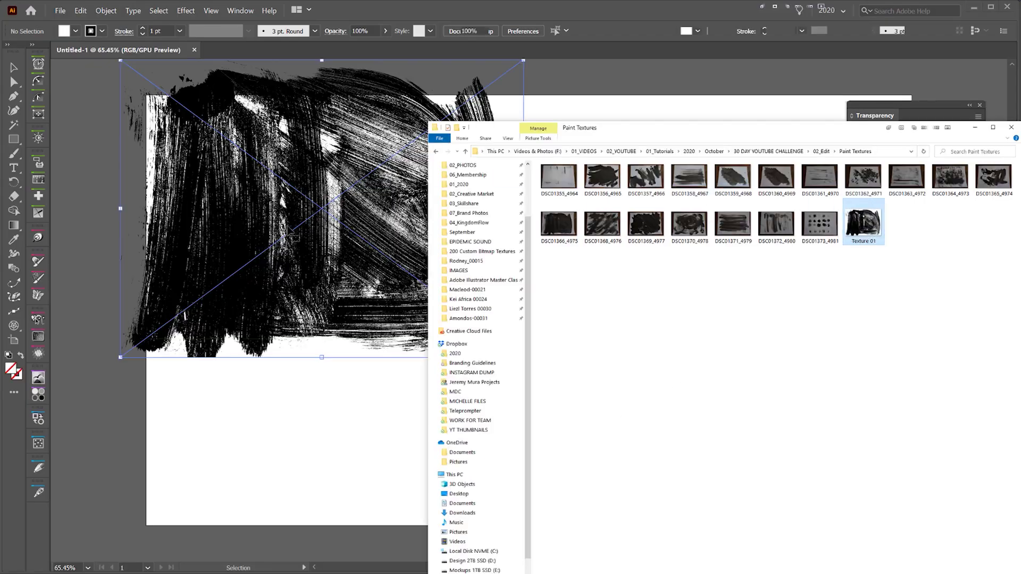
click(313, 275)
scroll(406, 211, down, 1)
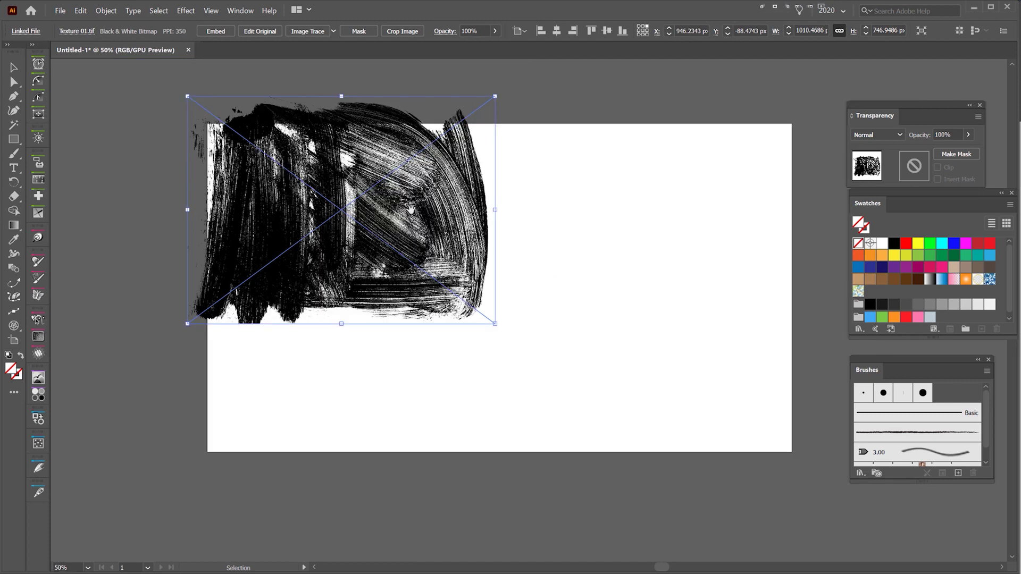
Examine the texture's transparent areas by moving it partly off the artboard and back to the artboard's center
drag(406, 211, 713, 188)
drag(649, 192, 389, 290)
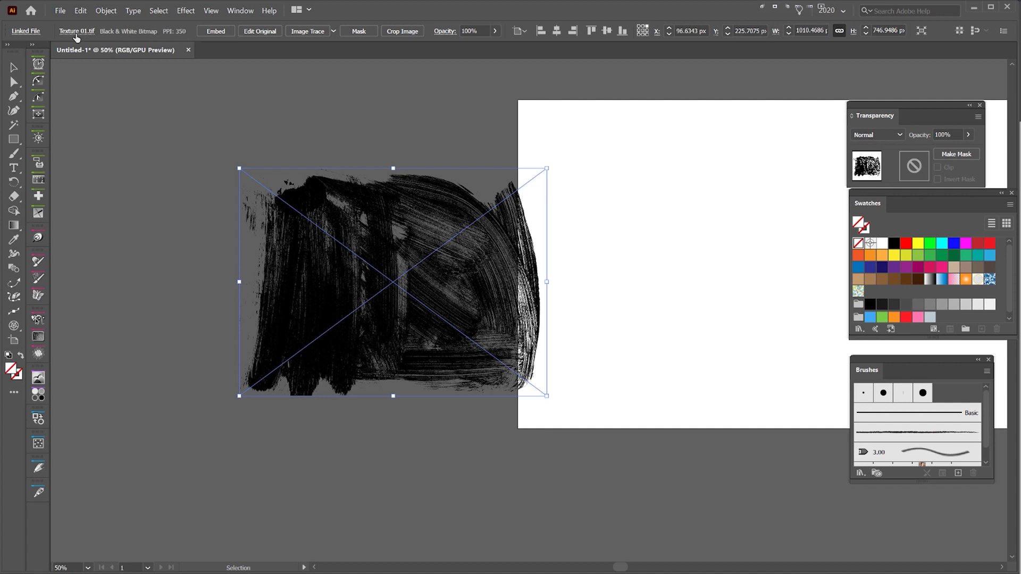
scroll(439, 257, up, 10)
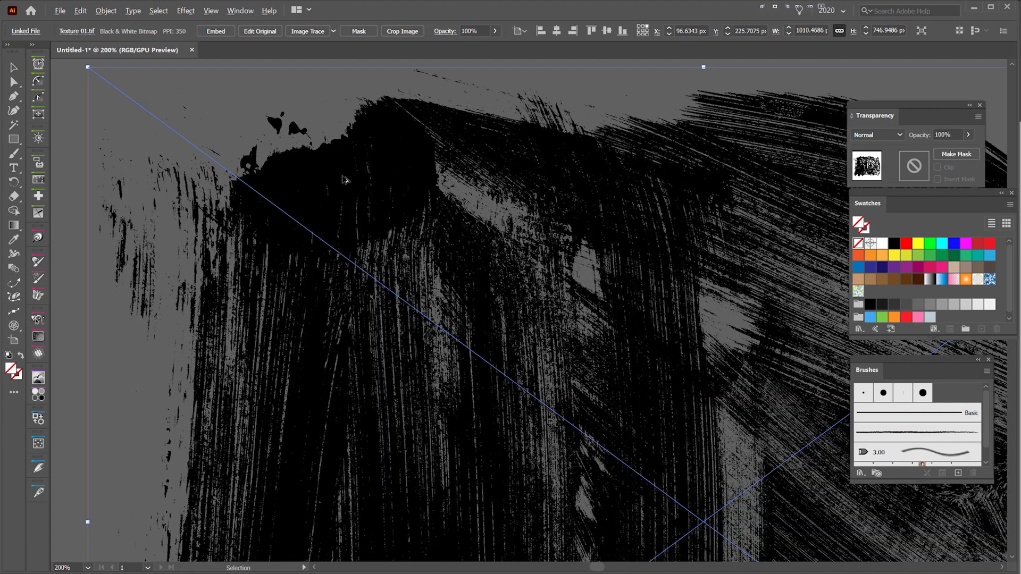
scroll(356, 263, down, 10)
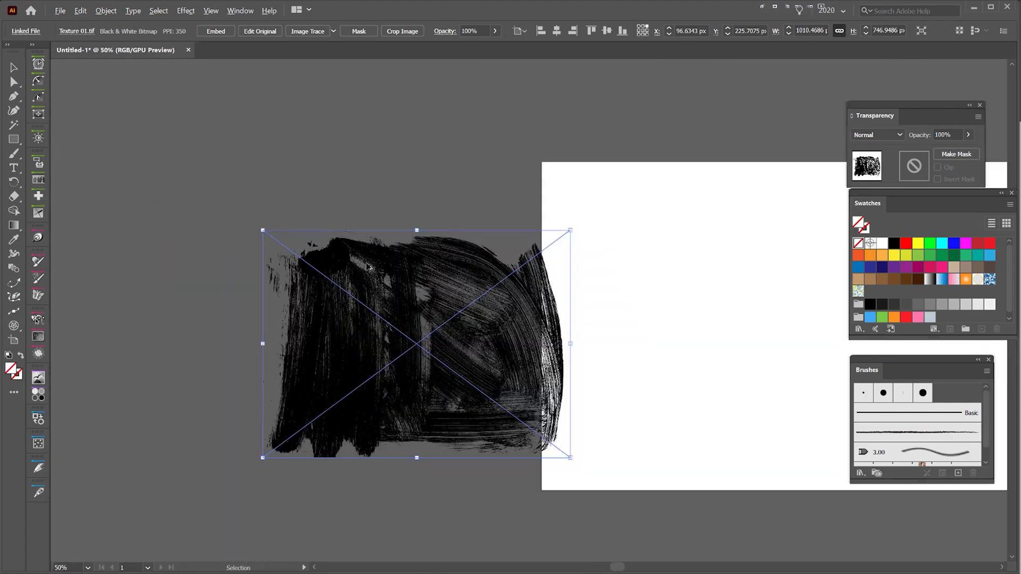
drag(369, 267, 179, 249)
drag(239, 286, 624, 275)
drag(625, 276, 527, 264)
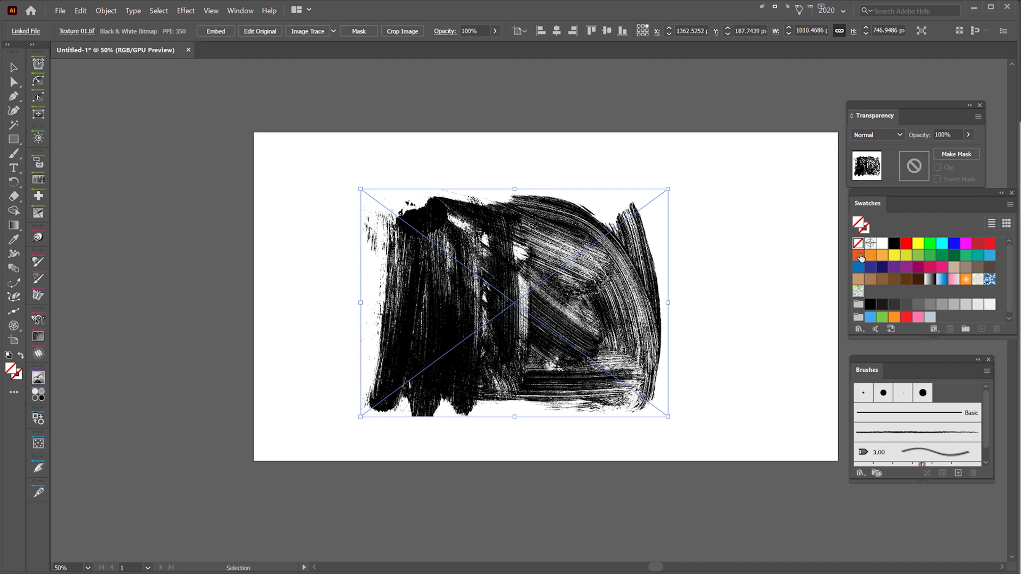
Try several orange, yellow and green swatches as the texture's fill color, ending with light green
click(860, 256)
key(ctrl+=)
click(871, 256)
click(894, 255)
click(918, 255)
scroll(688, 173, down, 2)
click(713, 151)
Move the texture off the artboard and draw a 1920 x 1080 px rectangle covering the whole artboard
drag(638, 291, 322, 293)
key(m)
drag(366, 162, 754, 377)
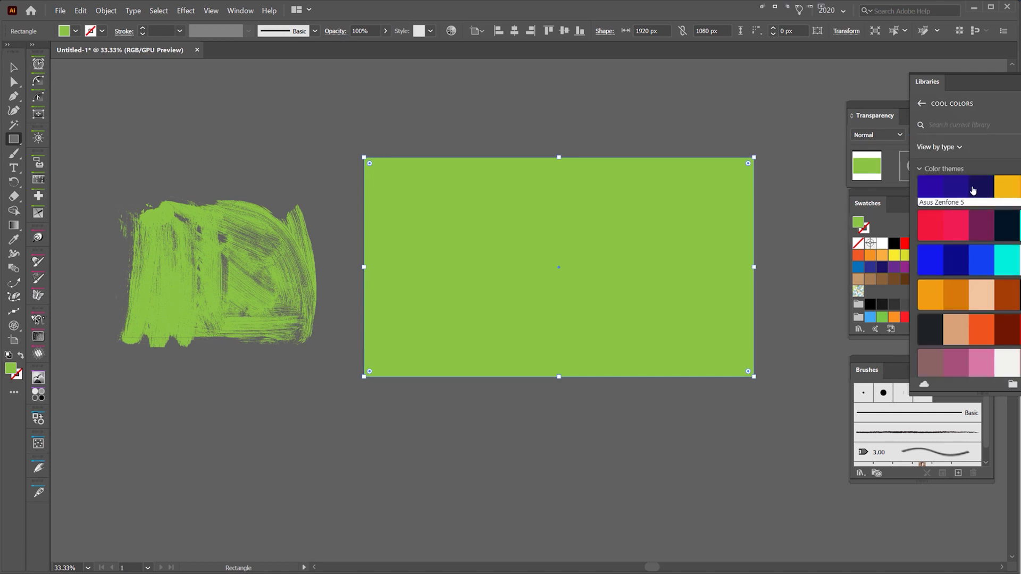
Try color themes from the Cool Colors library on the rectangle, ending with a dark teal-gray fill
click(931, 325)
click(981, 324)
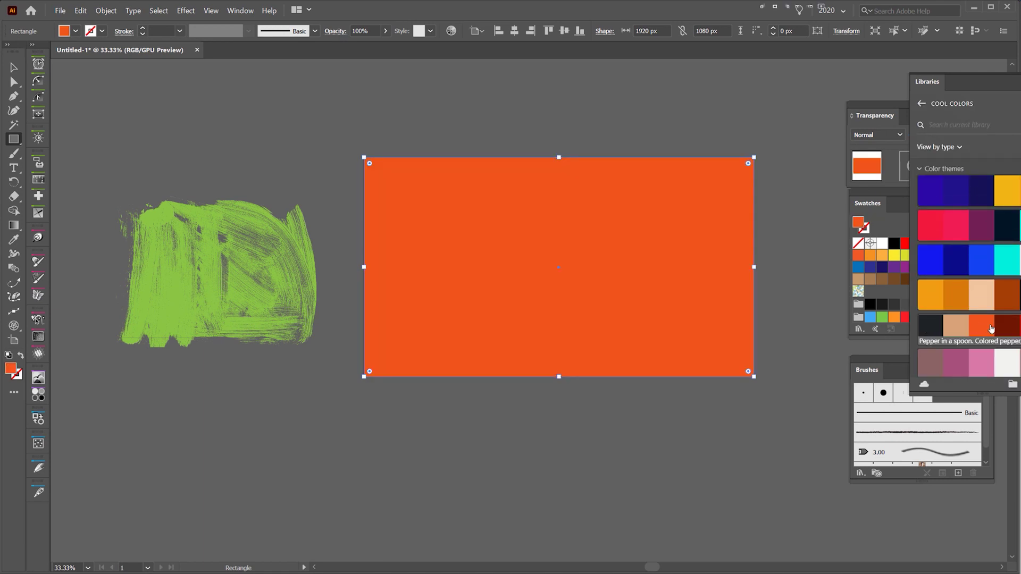
click(1006, 295)
scroll(1017, 345, down, 2)
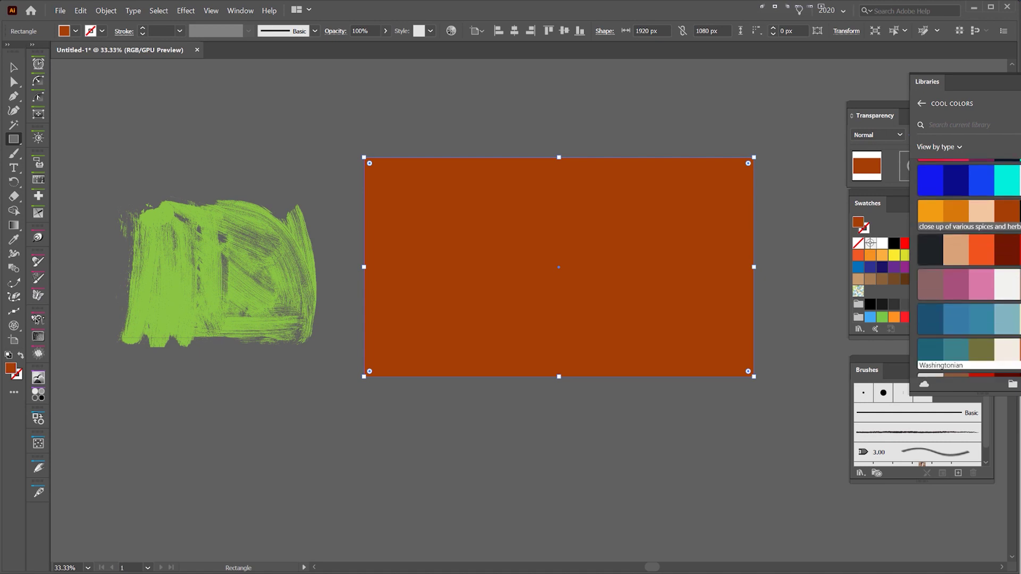
click(1013, 346)
scroll(1010, 346, down, 2)
scroll(1010, 346, down, 3)
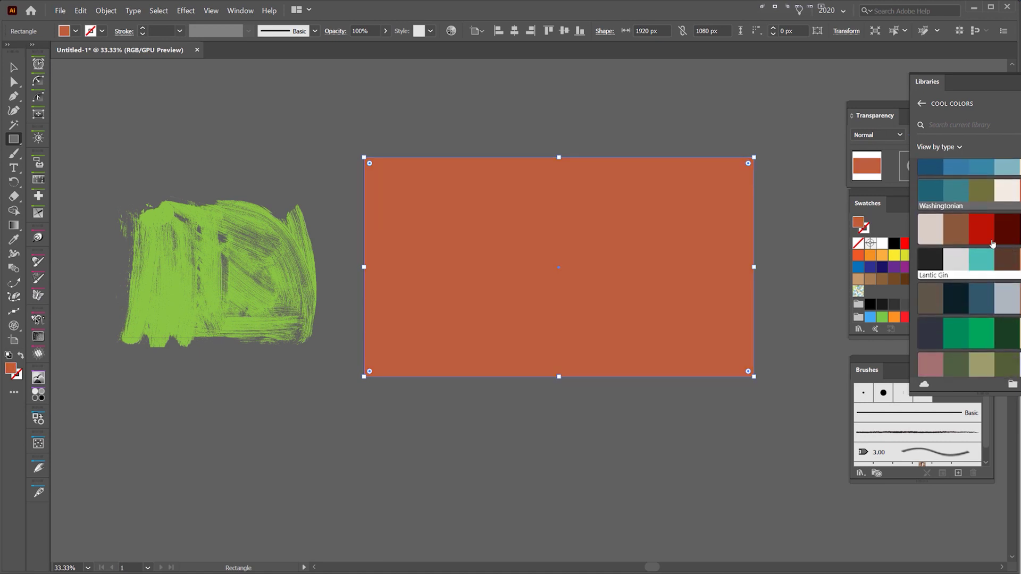
scroll(956, 233, down, 3)
click(956, 174)
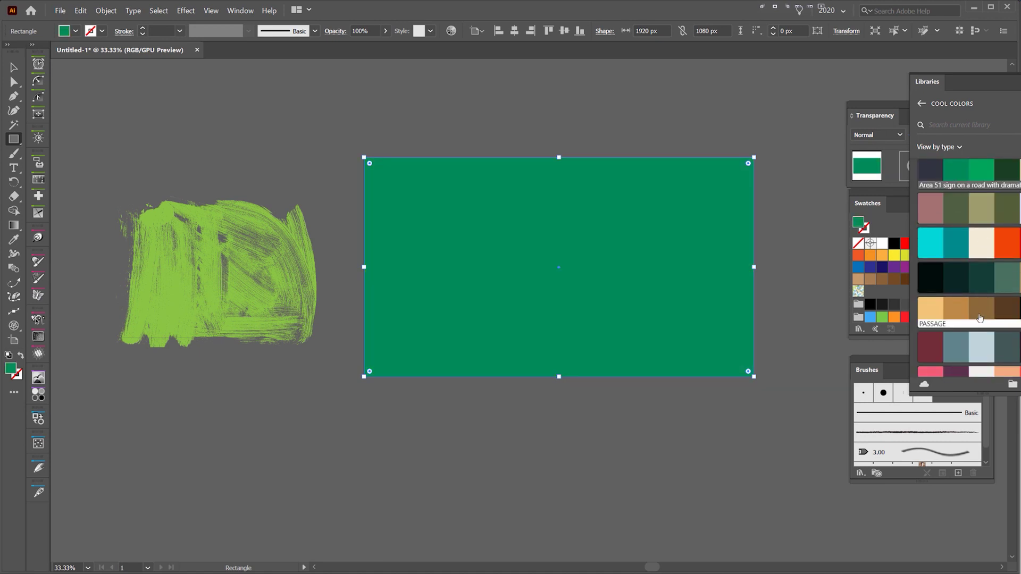
click(1007, 347)
Lock the artboard-sized background rectangle
key(v)
click(695, 212)
key(ctrl+2)
Move the green texture over the background and scale it to about 1414 px wide
drag(241, 257, 535, 264)
drag(631, 269, 686, 264)
scroll(704, 260, up, 2)
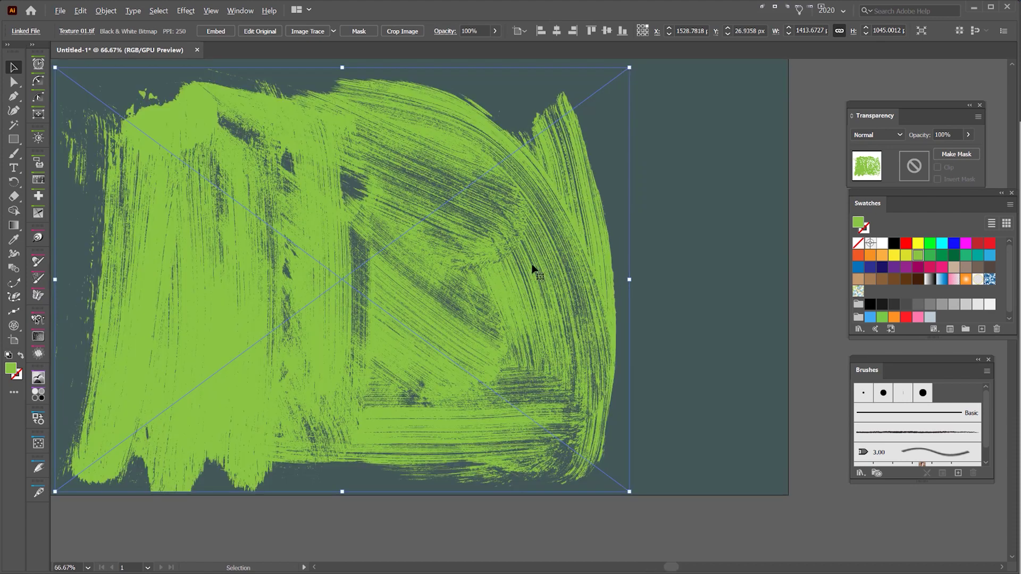
drag(621, 256, 665, 247)
Set the green texture's blending mode to Multiply and move the Transparency controls closer to the artwork
click(878, 134)
click(879, 119)
drag(894, 108, 693, 120)
click(676, 147)
click(683, 203)
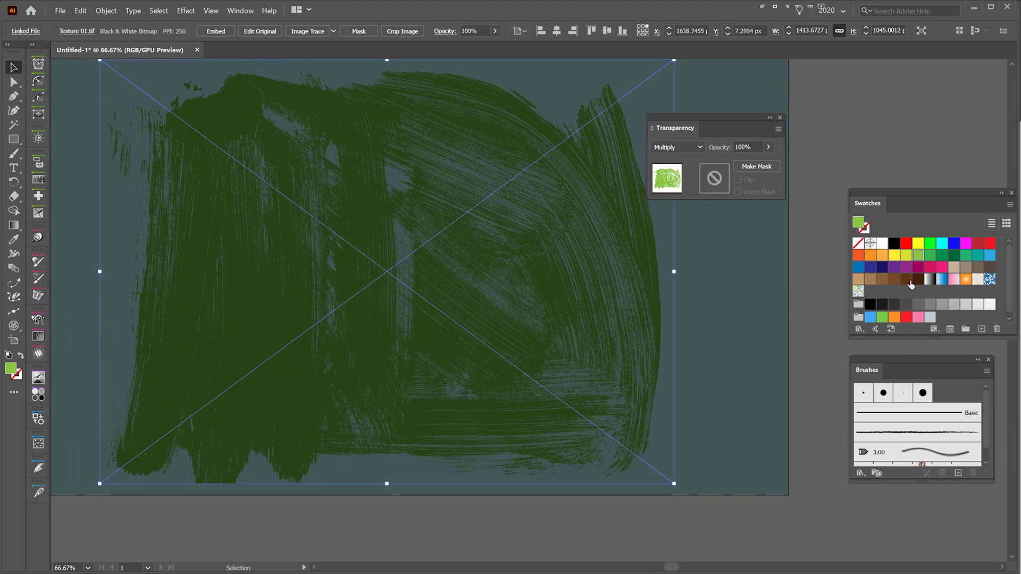
Sample the background's teal-gray onto the texture and set it to Screen blending at 100% opacity
key(i)
click(770, 322)
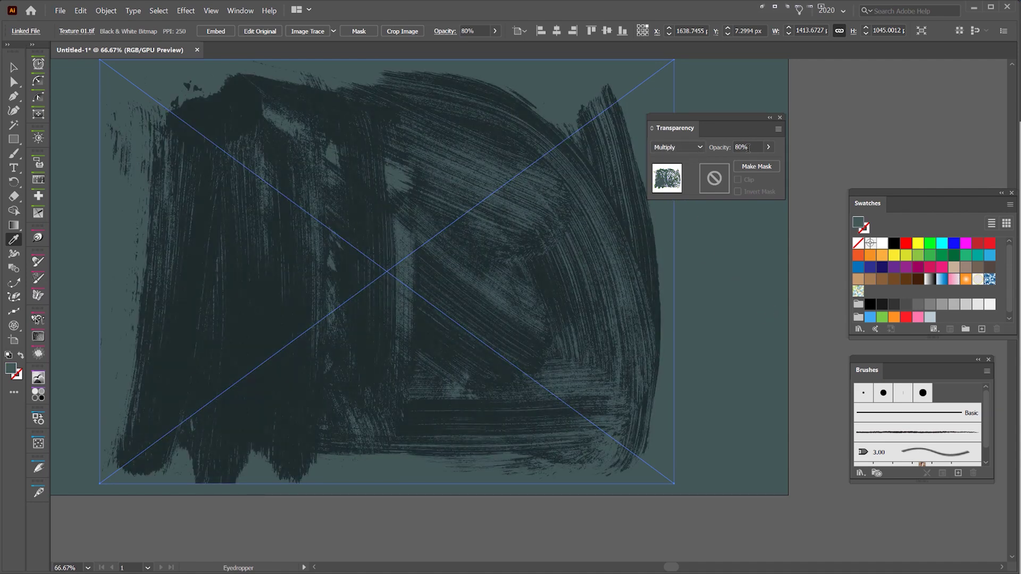
scroll(686, 153, down, 3)
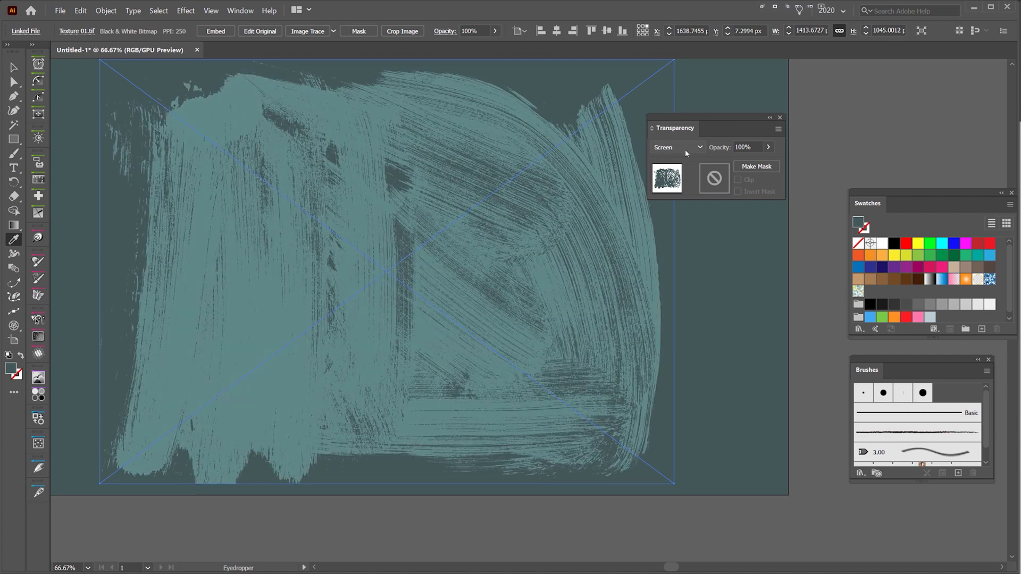
Rotate the Screen-blended texture diagonally and enlarge it so its strokes cover much of the artboard
scroll(593, 149, down, 1)
key(v)
drag(553, 148, 480, 240)
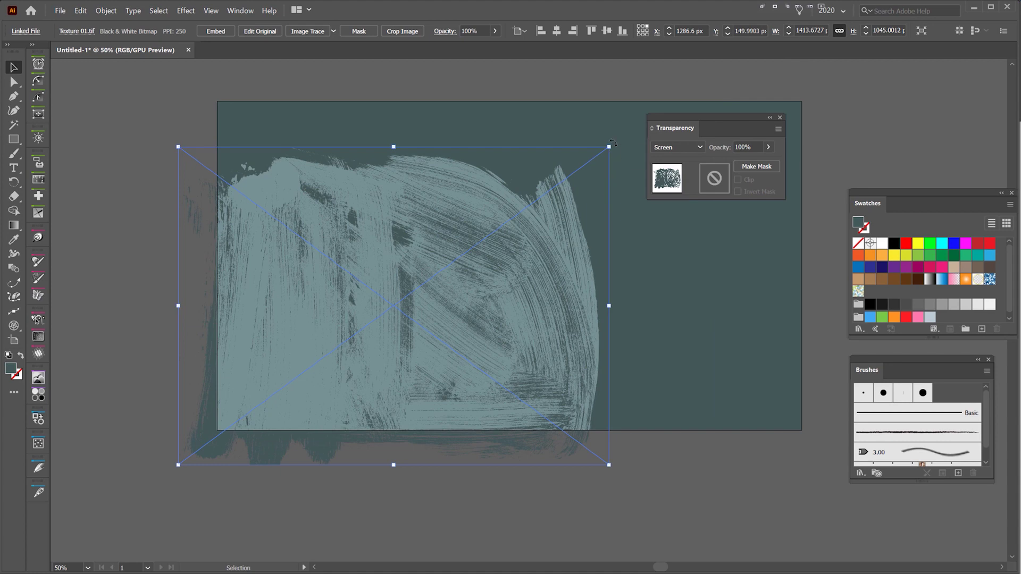
drag(613, 143, 698, 347)
drag(505, 192, 542, 151)
drag(479, 294, 385, 273)
Duplicate the rotated texture toward the artboard's right half and set the copy's blending mode to Multiply
drag(397, 299, 692, 294)
drag(737, 258, 617, 272)
click(679, 147)
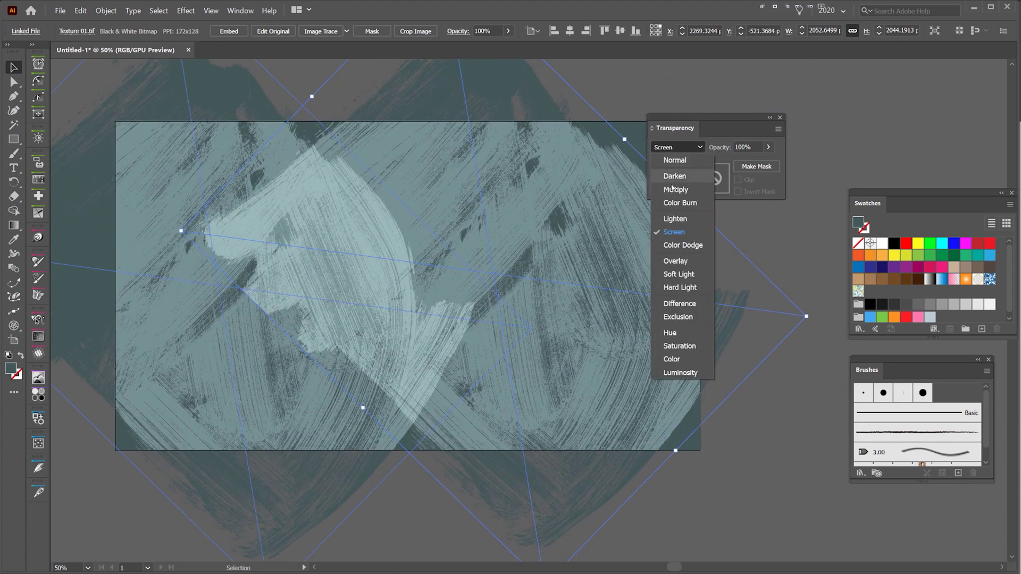
click(676, 193)
click(609, 90)
Enlarge the dark Multiply texture and stack the lighter Screen texture above it, centering both over the artboard
key(ctrl+minus)
click(392, 347)
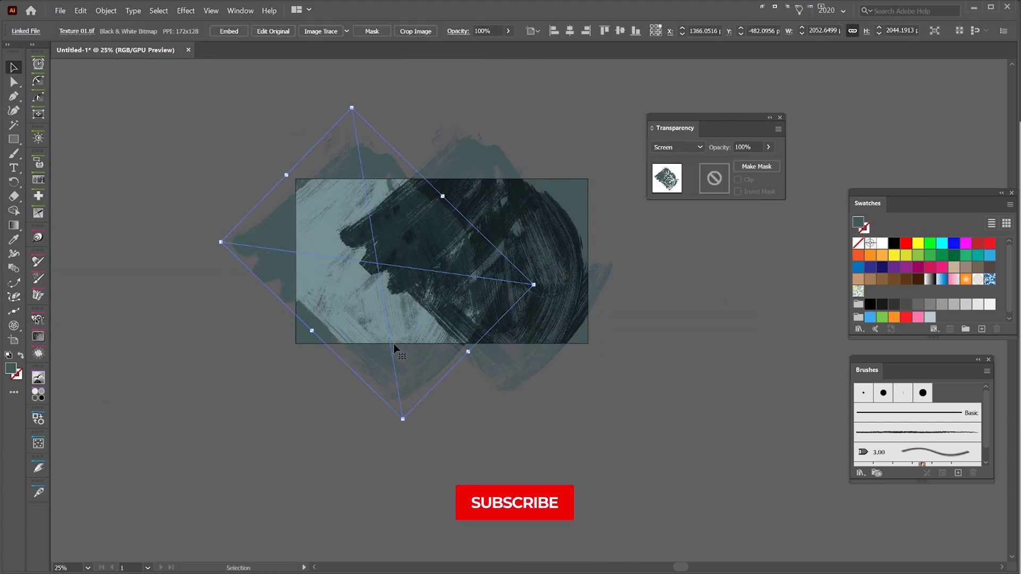
drag(649, 279, 591, 284)
key(ctrl+])
click(640, 264)
drag(265, 244, 327, 246)
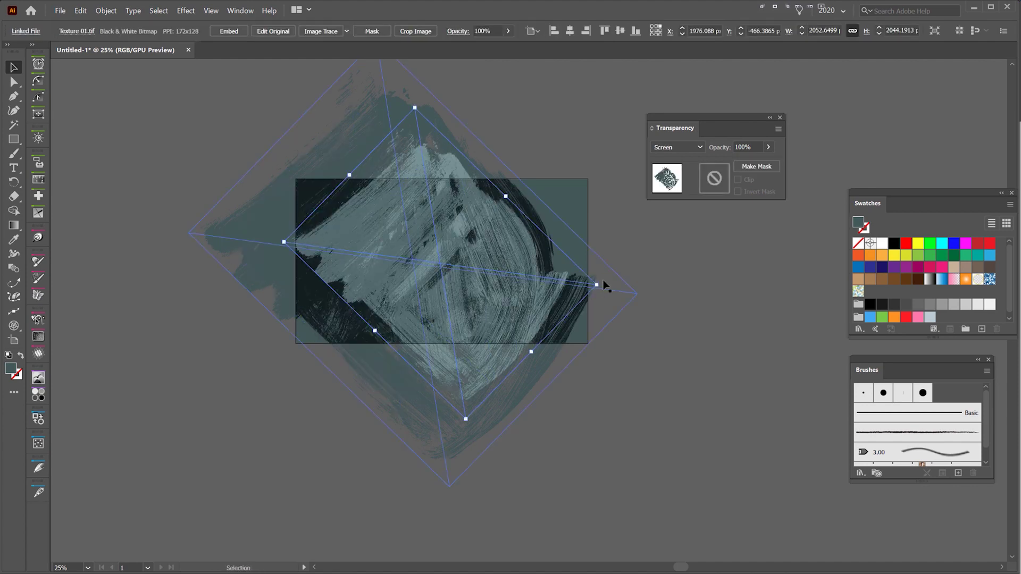
Rotate the Screen texture to nearly upright and shift it toward the artboard's right edge
drag(602, 282, 570, 208)
drag(567, 271, 609, 272)
key(shift+Down)
click(579, 132)
key(ctrl+z)
click(492, 81)
Draw an artboard-sized rectangle and use it as a clipping mask for the dark Multiply texture
key(m)
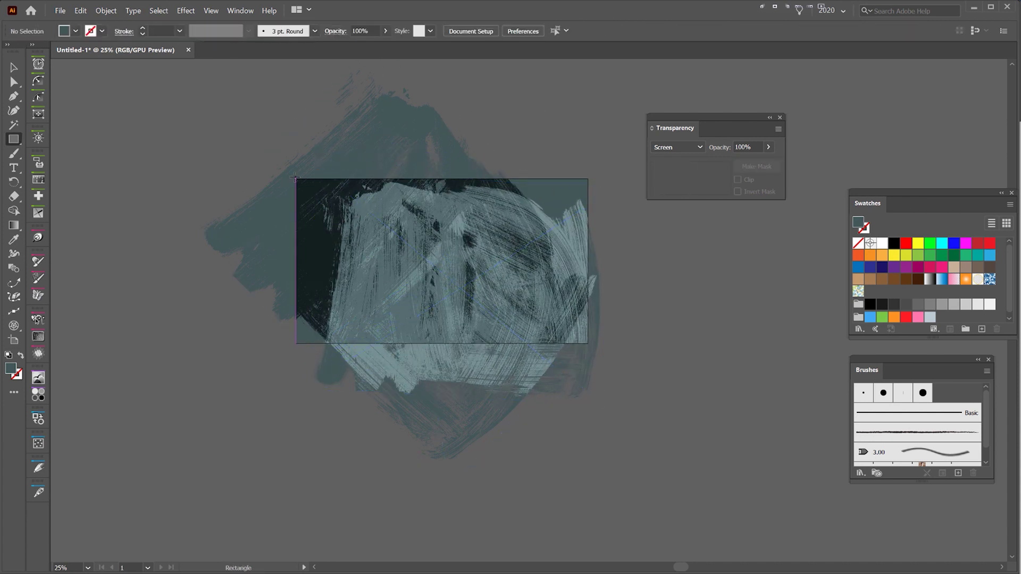
drag(296, 178, 589, 344)
key(v)
shift+click(490, 411)
key(ctrl+7)
click(563, 133)
click(530, 178)
click(668, 403)
Clip the remaining Screen texture with another rectangle matching the artboard
key(m)
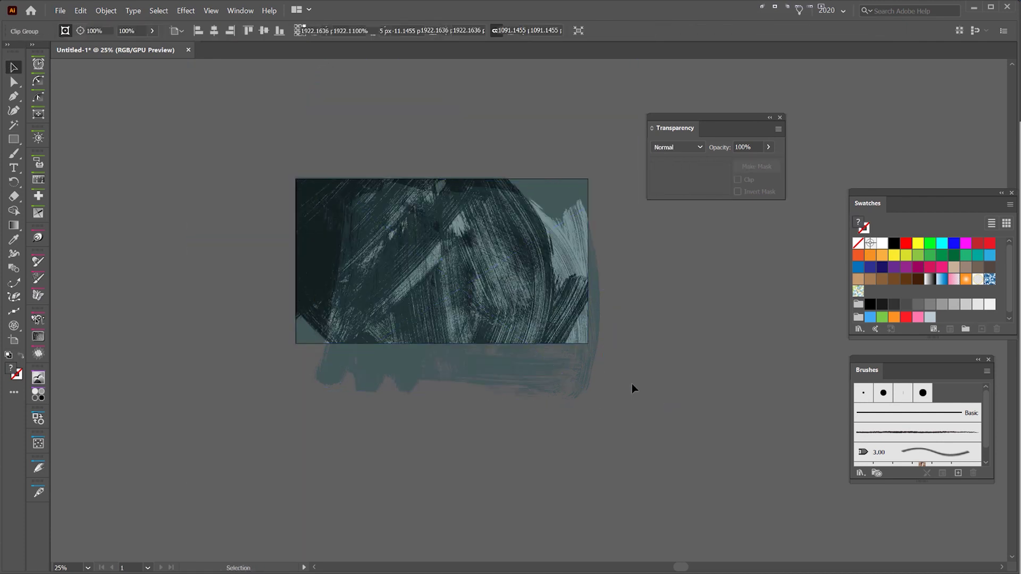
drag(296, 179, 588, 344)
key(v)
key(ctrl+a)
key(ctrl+7)
click(691, 404)
click(484, 194)
click(448, 145)
Draw a circle about 359 px in diameter near the artboard's center and fill it white
scroll(395, 158, up, 3)
drag(523, 325, 445, 142)
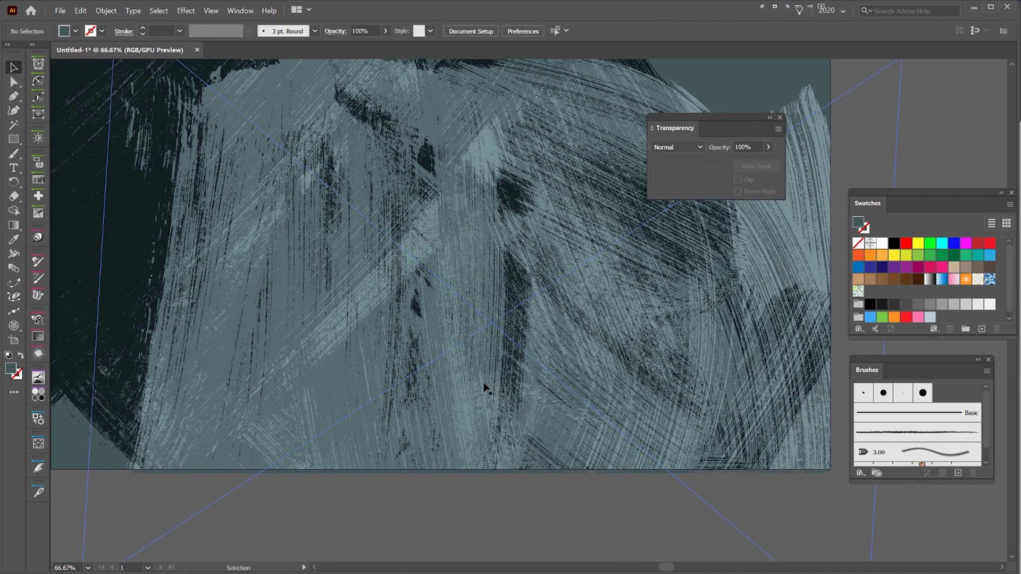
key(ctrl+minus)
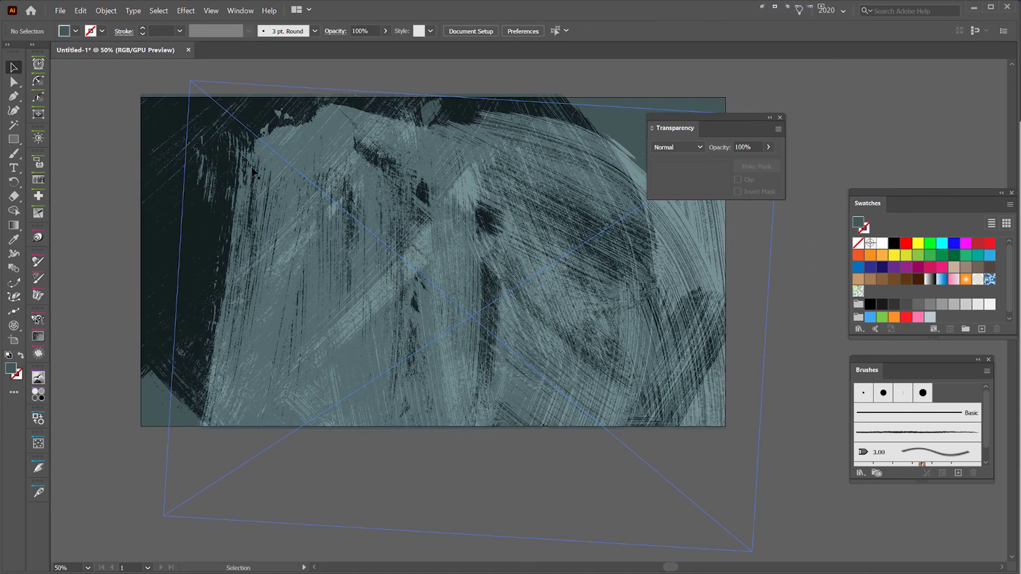
click(14, 140)
click(58, 155)
drag(426, 274, 482, 321)
key(v)
drag(462, 280, 462, 258)
click(882, 243)
Cut a five-pointed star out of the circle's center and recolor the circle cyan
scroll(433, 240, up, 2)
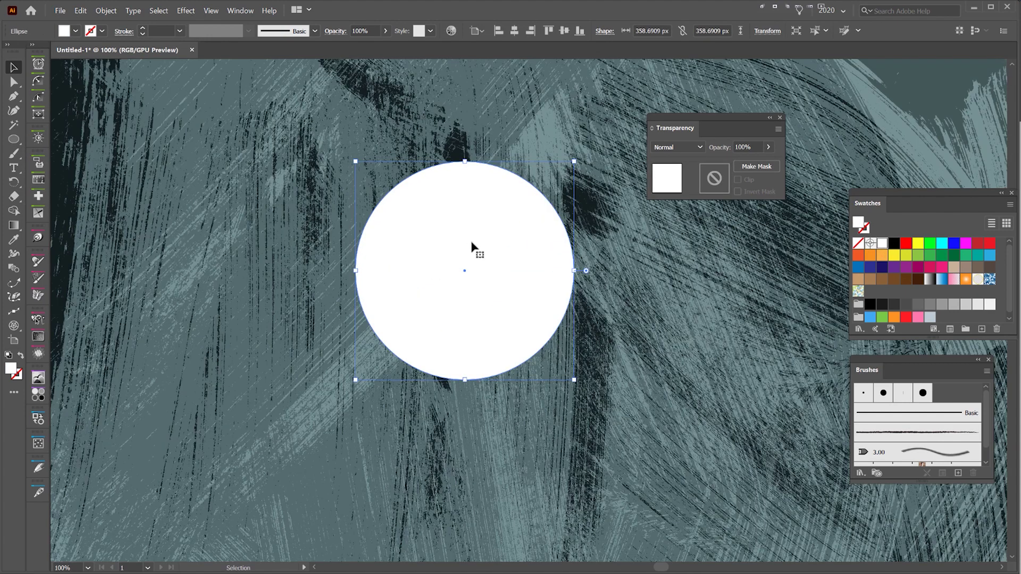
click(14, 139)
click(54, 182)
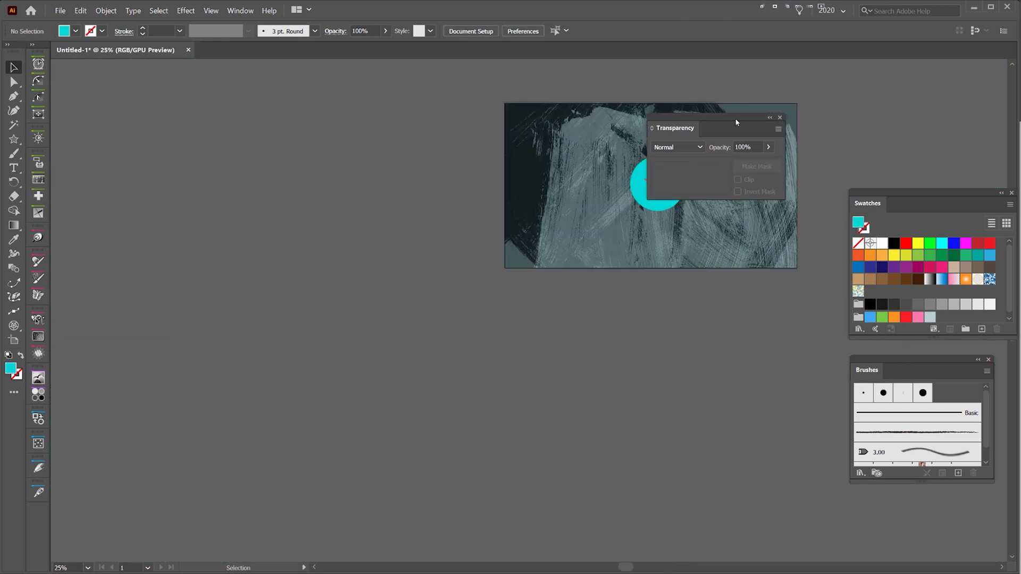
Move the floating Transparency controls clear of the artboard and bring the whole composition into view
drag(765, 117, 967, 91)
drag(789, 63, 683, 108)
scroll(676, 131, up, 3)
key(ctrl+minus)
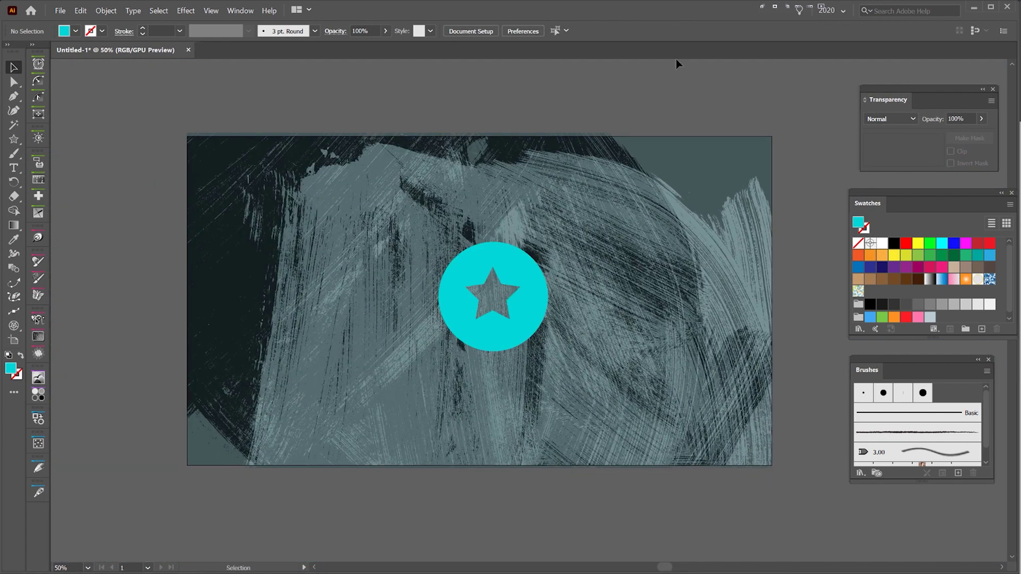
Switch to Photoshop and invert the Texture 01 bitmap, leaving white strokes on a black background
key(alt+Tab)
drag(561, 144, 439, 94)
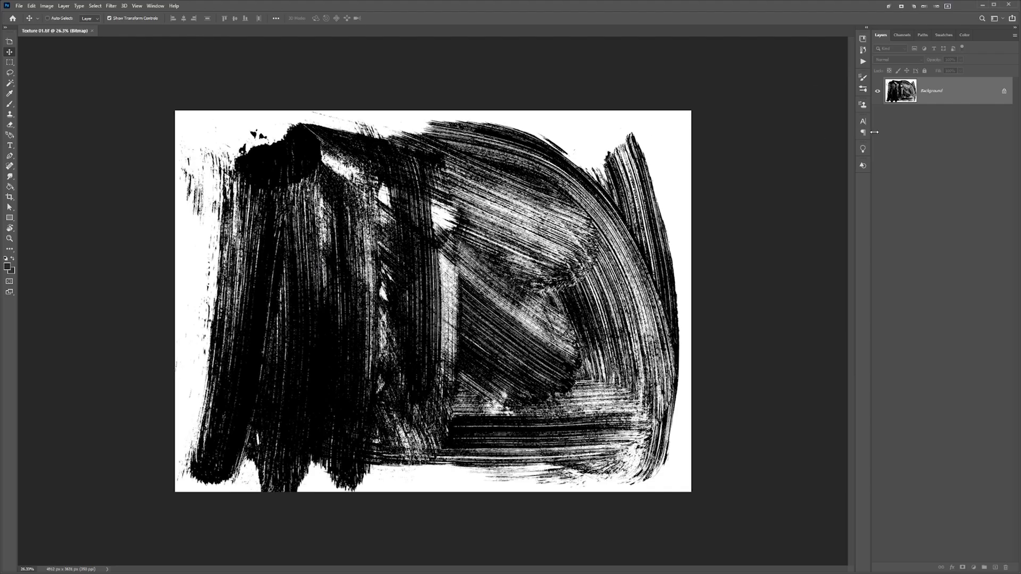
scroll(277, 240, up, 2)
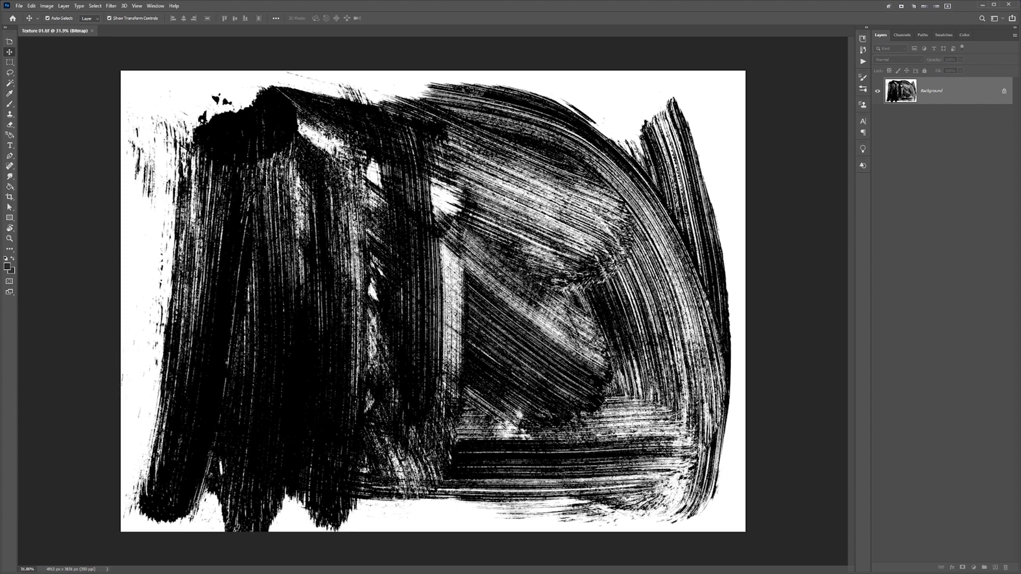
key(ctrl+i)
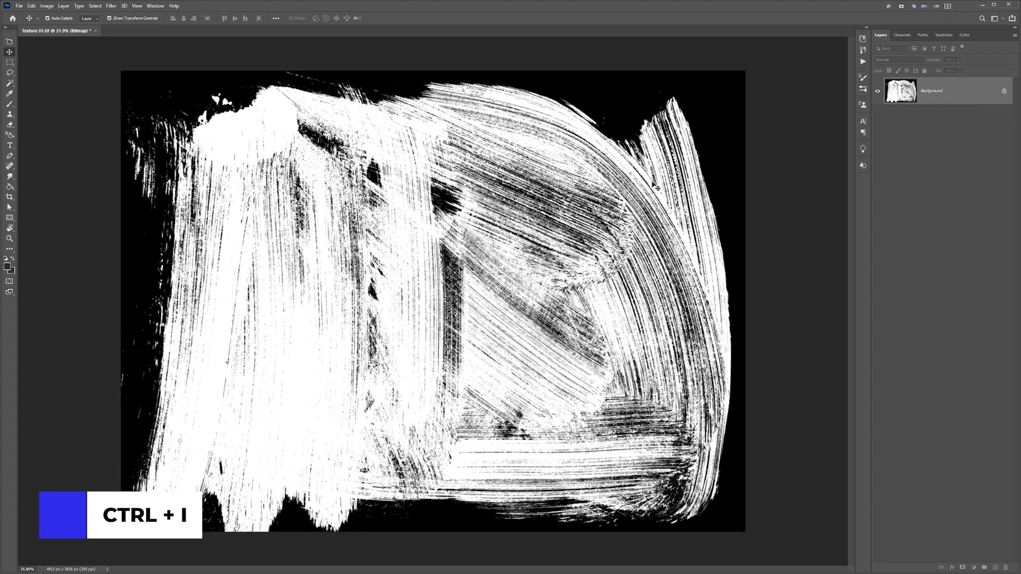
key(ctrl+i)
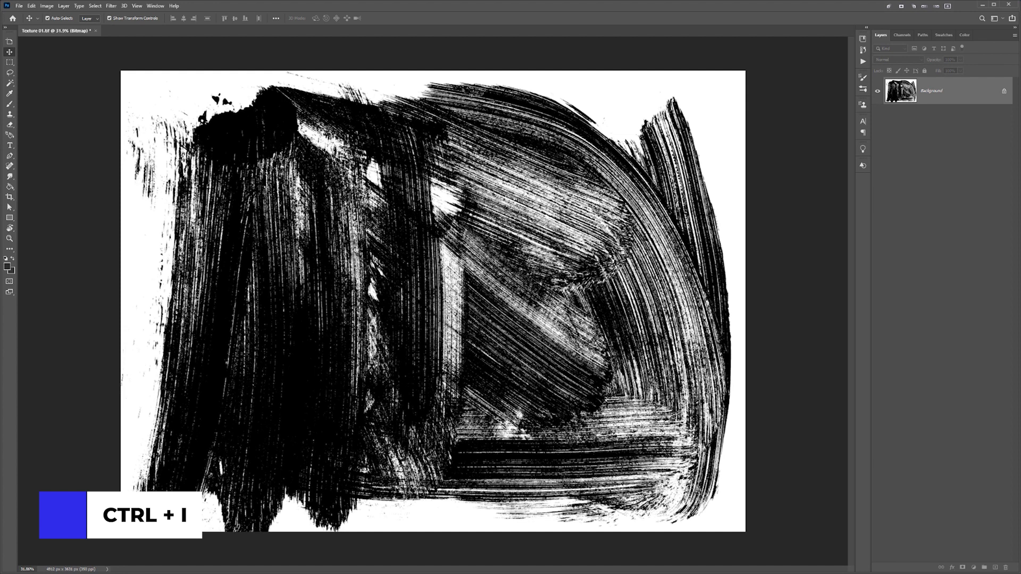
key(ctrl+i)
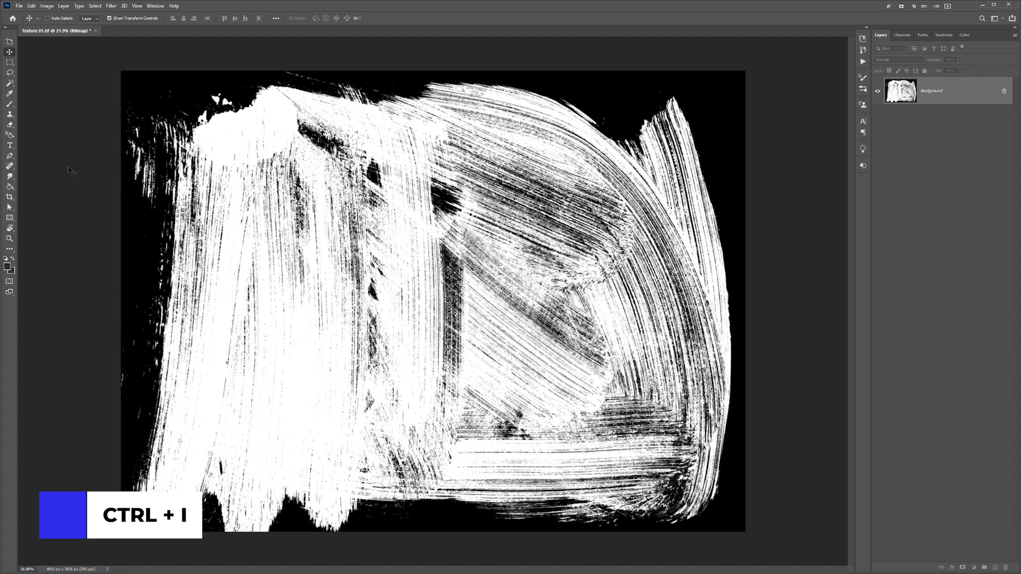
scroll(114, 98, up, 3)
scroll(114, 98, down, 4)
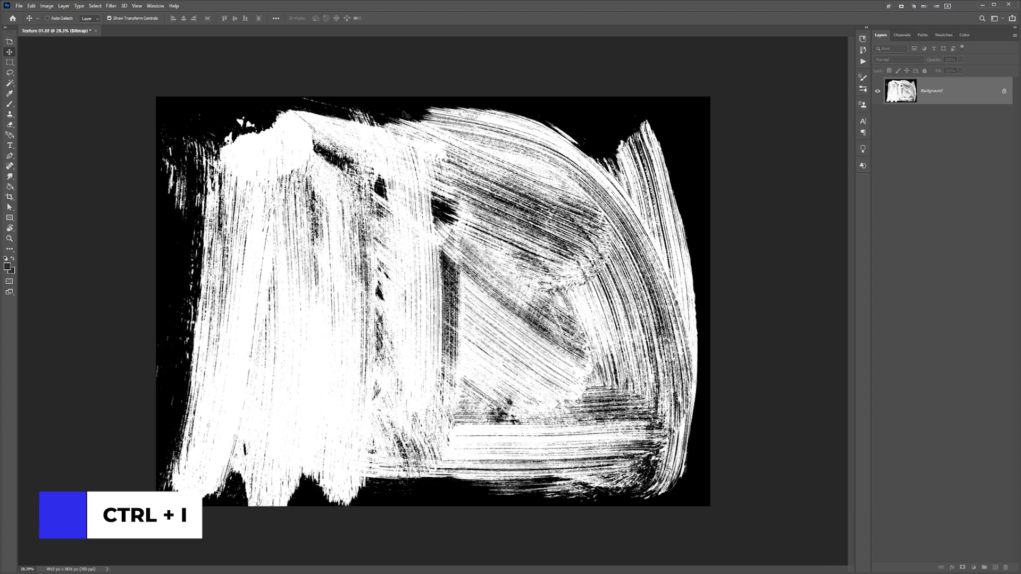
Save the inverted bitmap as a separate white texture TIFF, with no compression, interleaved pixel order and IBM PC byte order
click(46, 9)
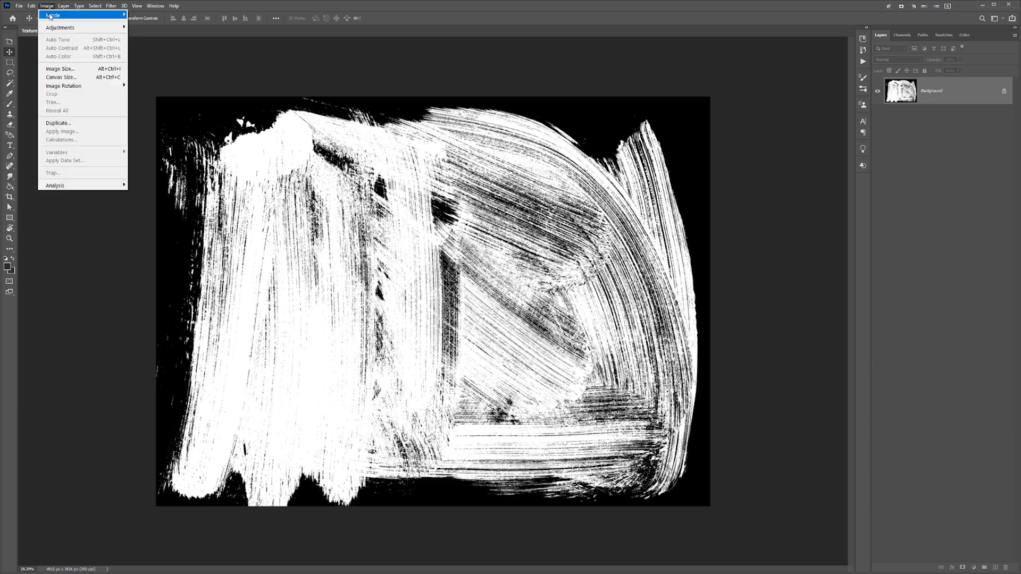
click(349, 64)
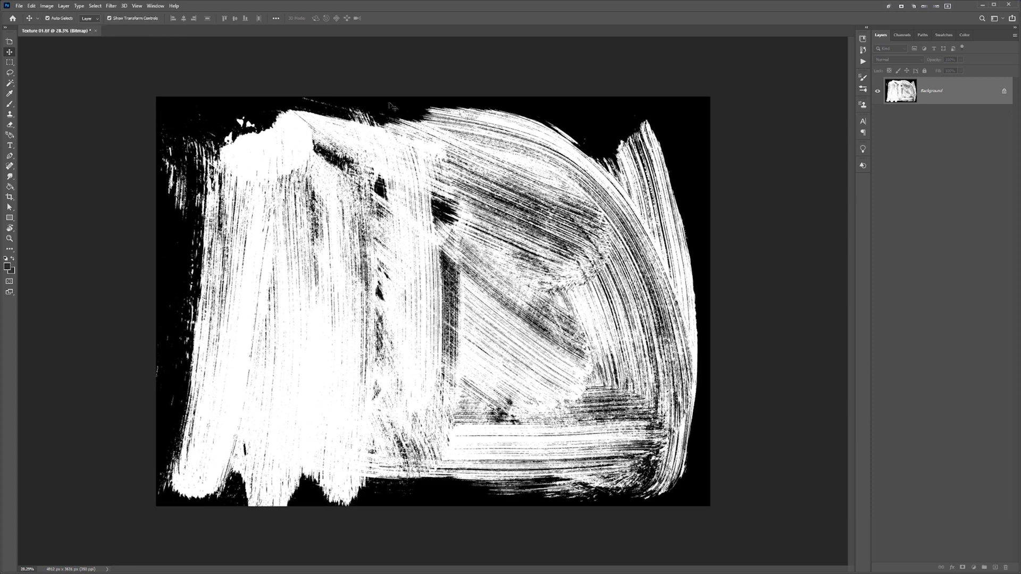
key(ctrl+shift+s)
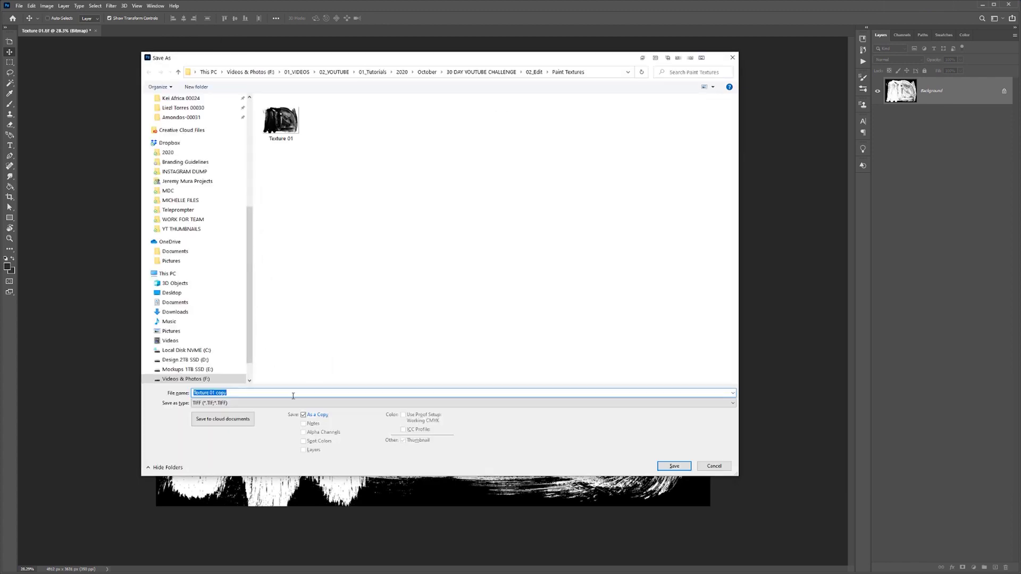
click(227, 392)
text(Whit)
key(Return)
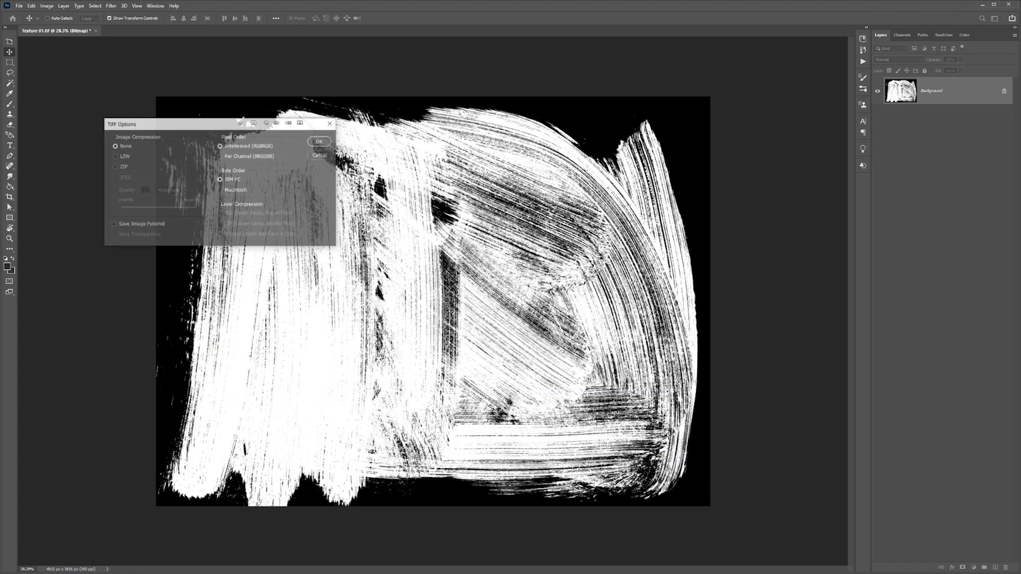
click(320, 140)
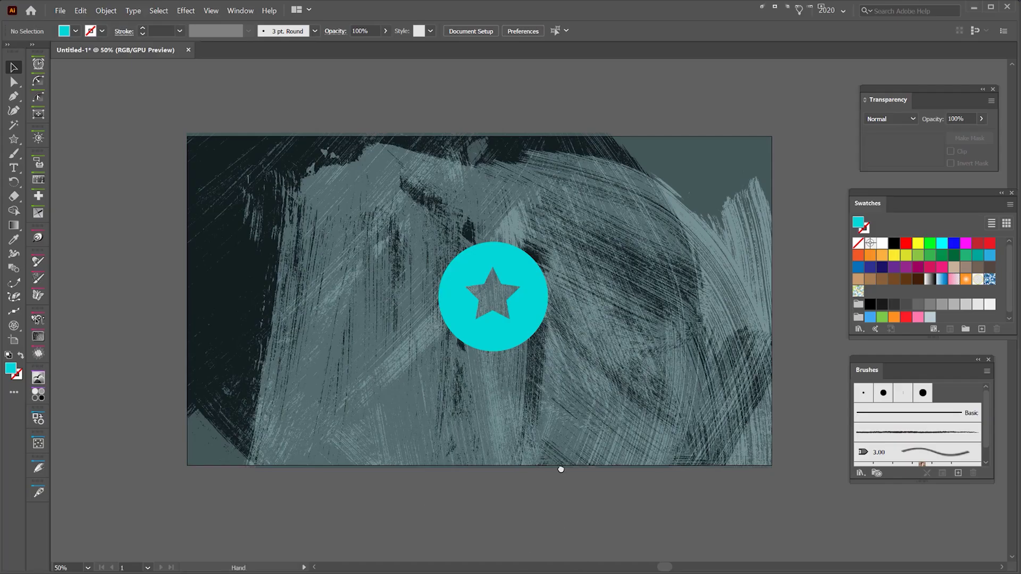
Place Texture 01 White.tif from the file browser below the artboard and fit it to the artboard's width
drag(562, 470, 556, 318)
scroll(561, 341, down, 2)
drag(583, 406, 564, 352)
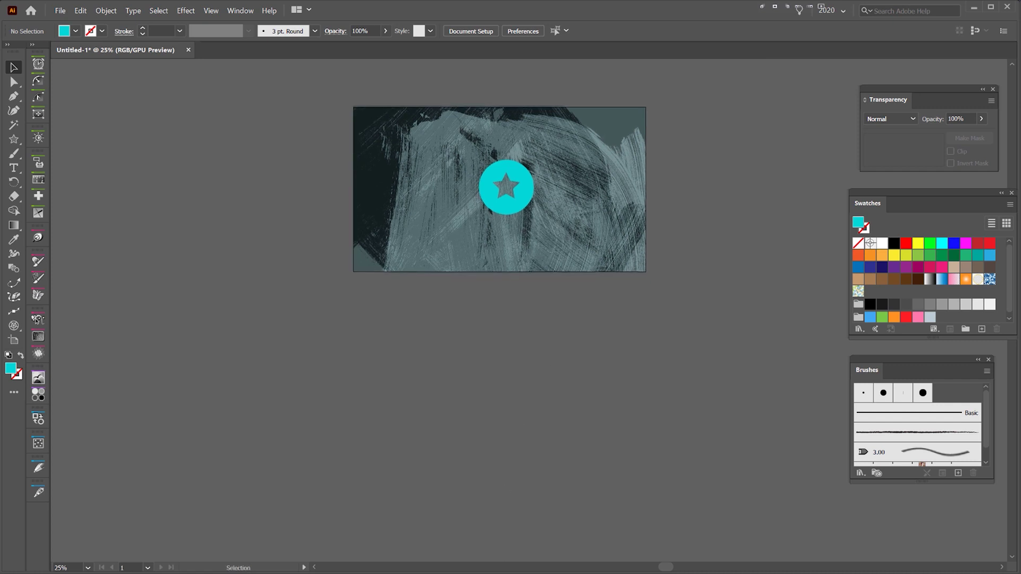
key(alt+Tab)
drag(741, 175, 646, 358)
drag(393, 358, 354, 358)
drag(516, 352, 516, 394)
click(687, 330)
drag(687, 330, 680, 269)
scroll(487, 329, up, 1)
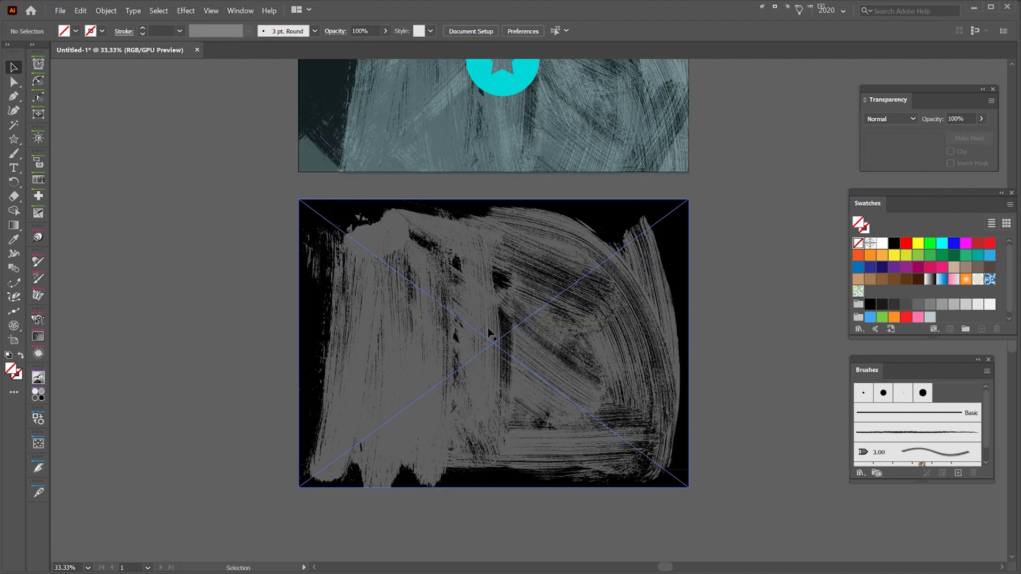
Try the placed texture in orange and in the dark tone sampled from the artwork
click(487, 328)
click(881, 256)
click(739, 250)
click(557, 210)
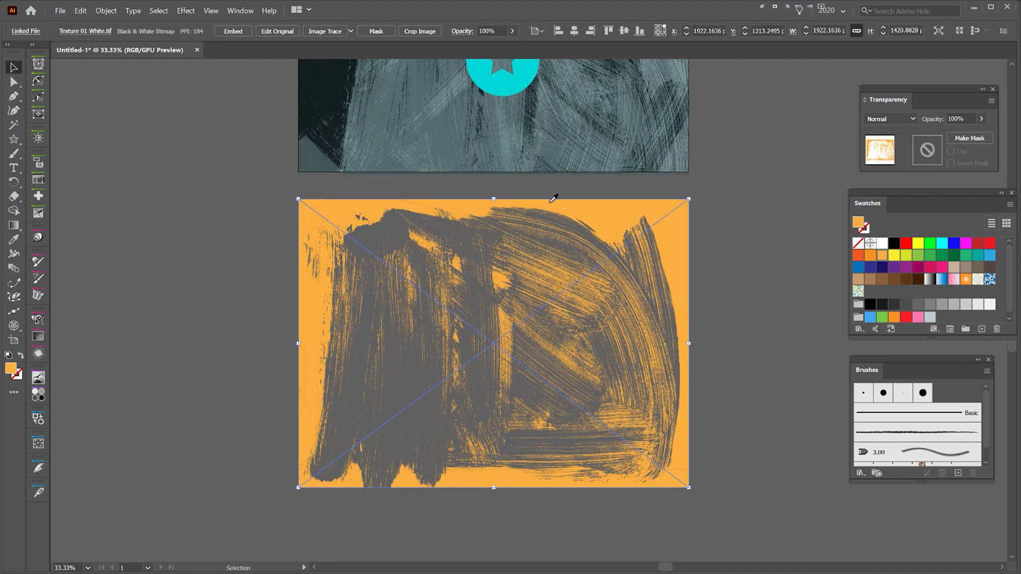
key(i)
click(329, 119)
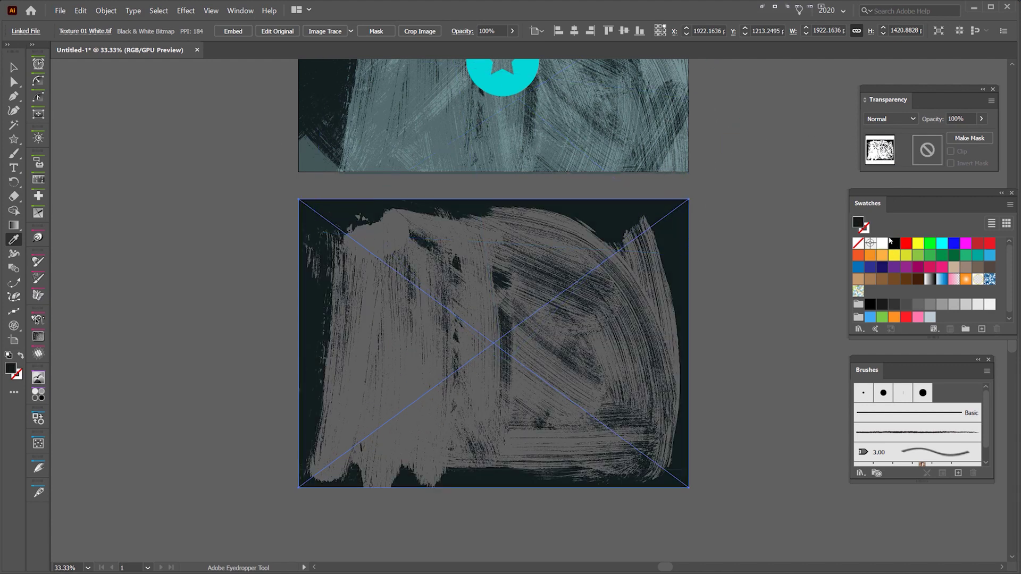
Recolor the placed texture white and move it over the artboard, aligned with the artboard's sides
click(883, 243)
key(v)
scroll(604, 260, down, 2)
drag(633, 239, 679, 94)
scroll(655, 95, up, 1)
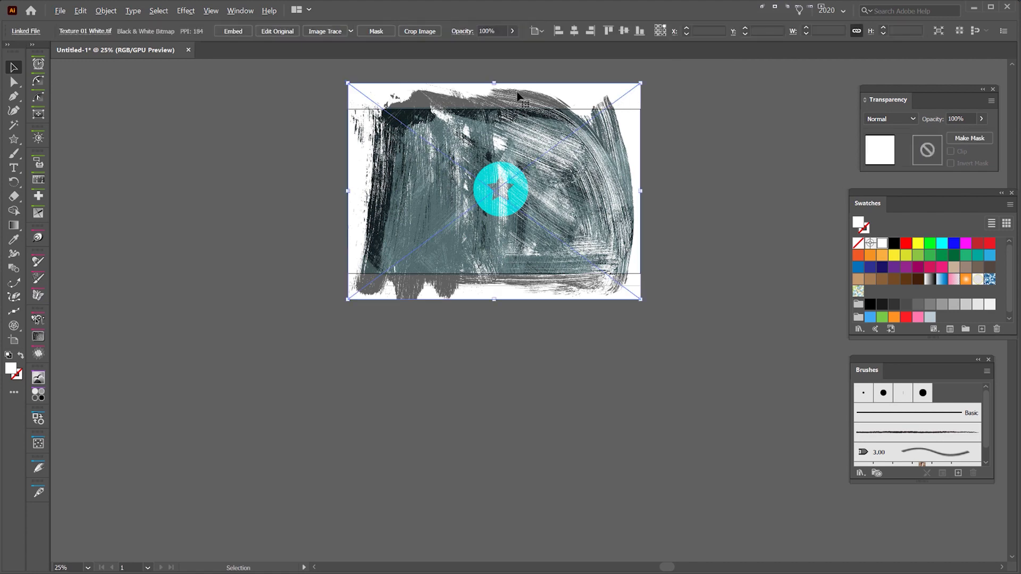
Try scaling the white texture proportionally down to the artboard's height
drag(495, 83, 489, 103)
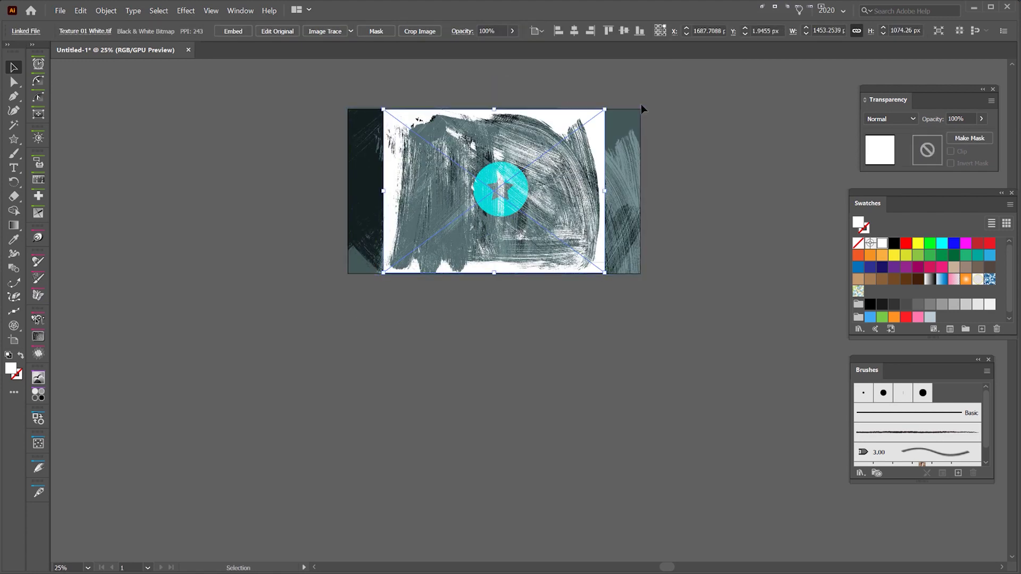
click(646, 103)
scroll(685, 105, up, 1)
Draw a rectangle covering the whole artboard and use it as a clipping mask for the white texture
key(m)
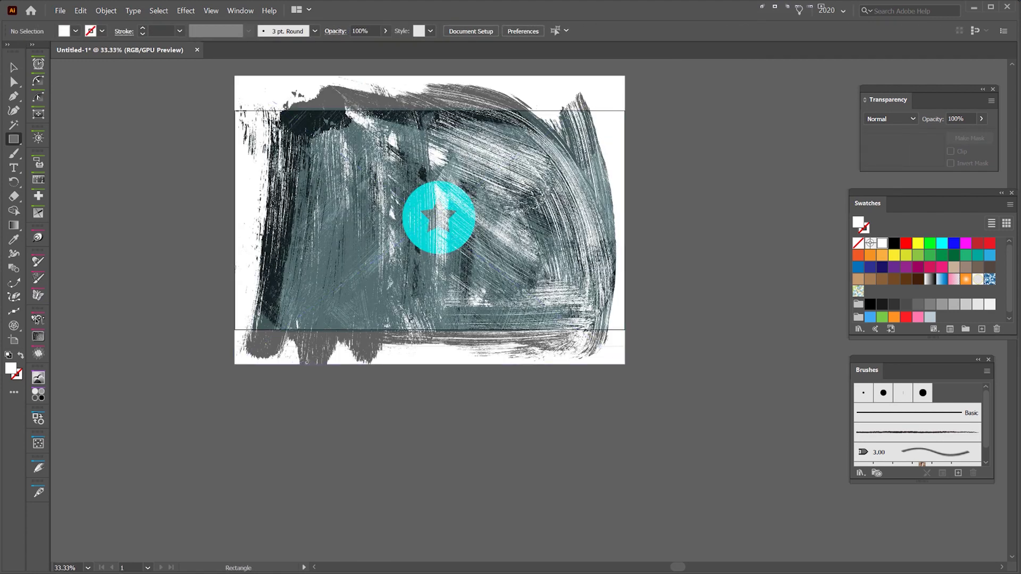
drag(234, 111, 314, 147)
drag(507, 238, 625, 330)
key(v)
shift+click(622, 349)
key(ctrl+7)
Send the clipped white texture behind all other artwork
click(751, 275)
drag(610, 166, 659, 161)
key(ctrl+z)
key(ctrl+shift+[)
key(v)
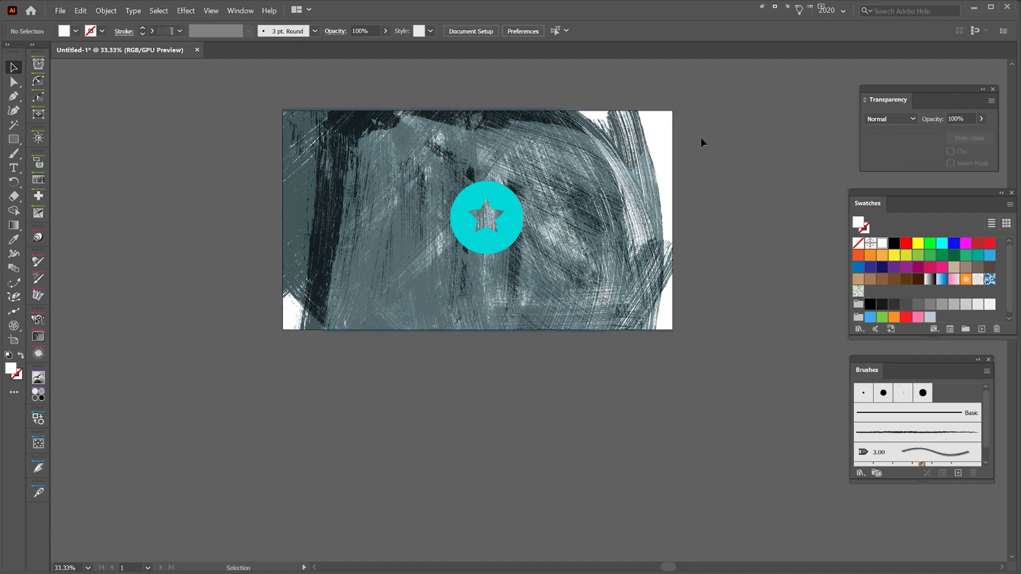
Move the cyan star circle off the artwork onto the empty canvas below the artboard
scroll(553, 163, up, 1)
drag(487, 217, 433, 471)
drag(533, 172, 591, 271)
scroll(590, 271, up, 3)
drag(576, 331, 577, 255)
scroll(661, 260, down, 5)
click(649, 114)
drag(663, 138, 640, 138)
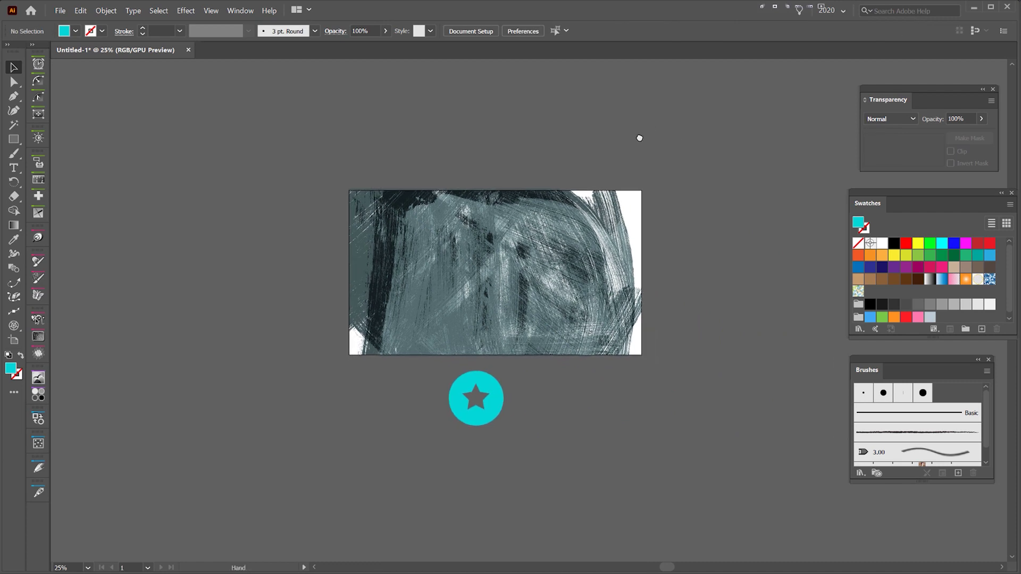